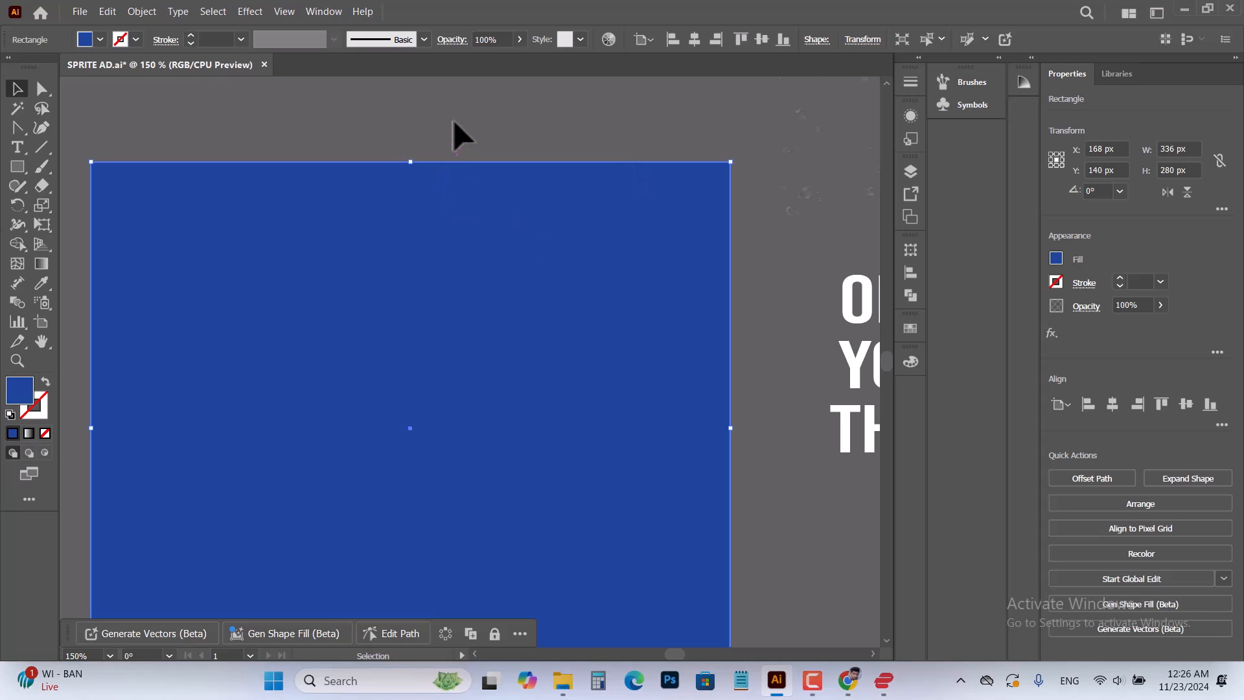
Move the white curved shape onto the lower part of the blue background, flush with the artboard edges
scroll(460, 340, "down", 3)
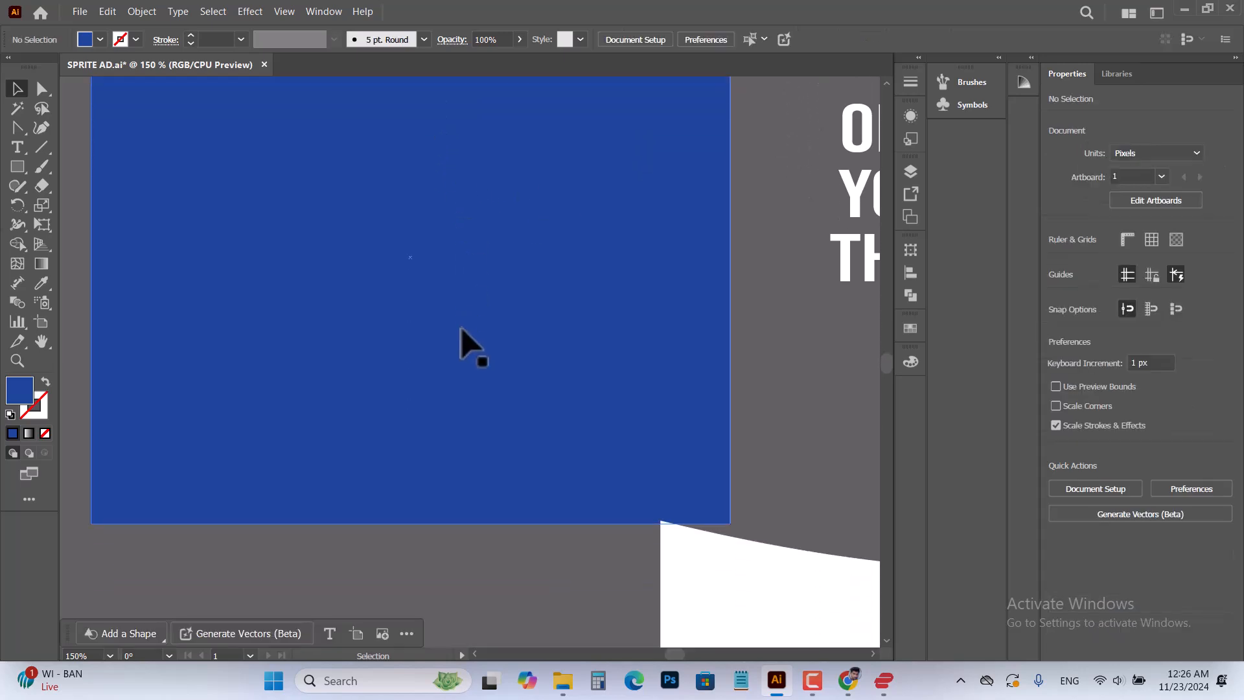
scroll(461, 328, "down", 1)
left_click_drag(696, 526, 317, 413)
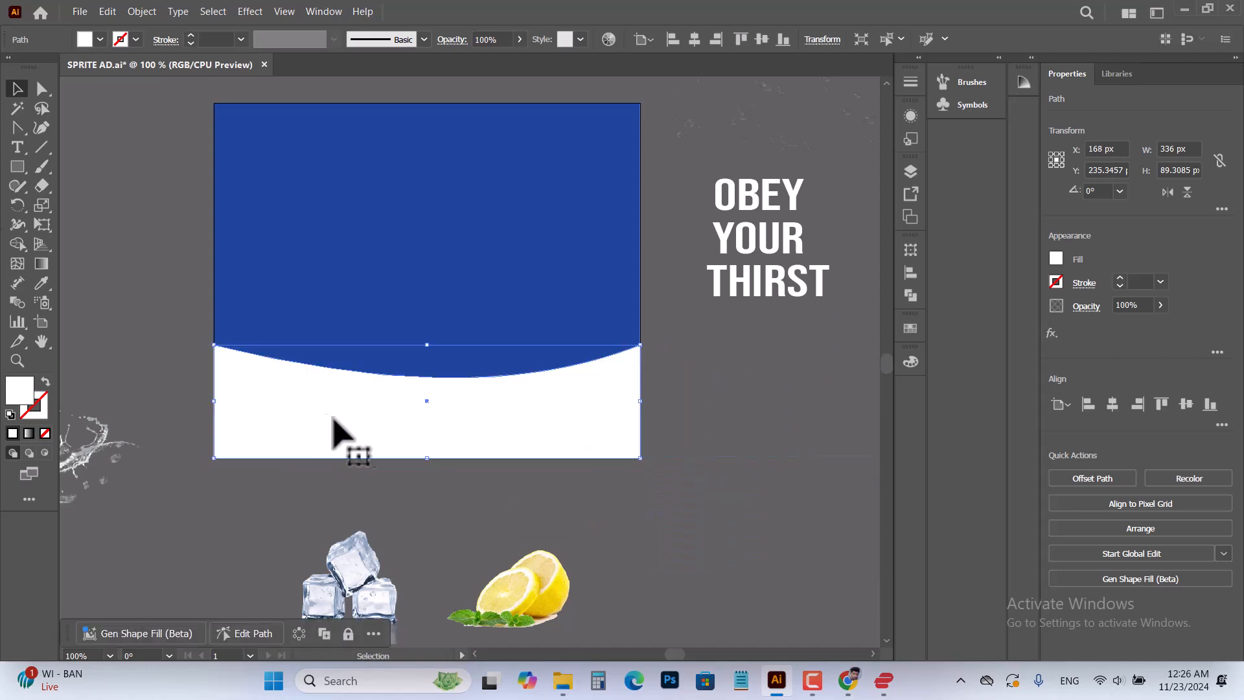
left_click(577, 518)
double_click(430, 420)
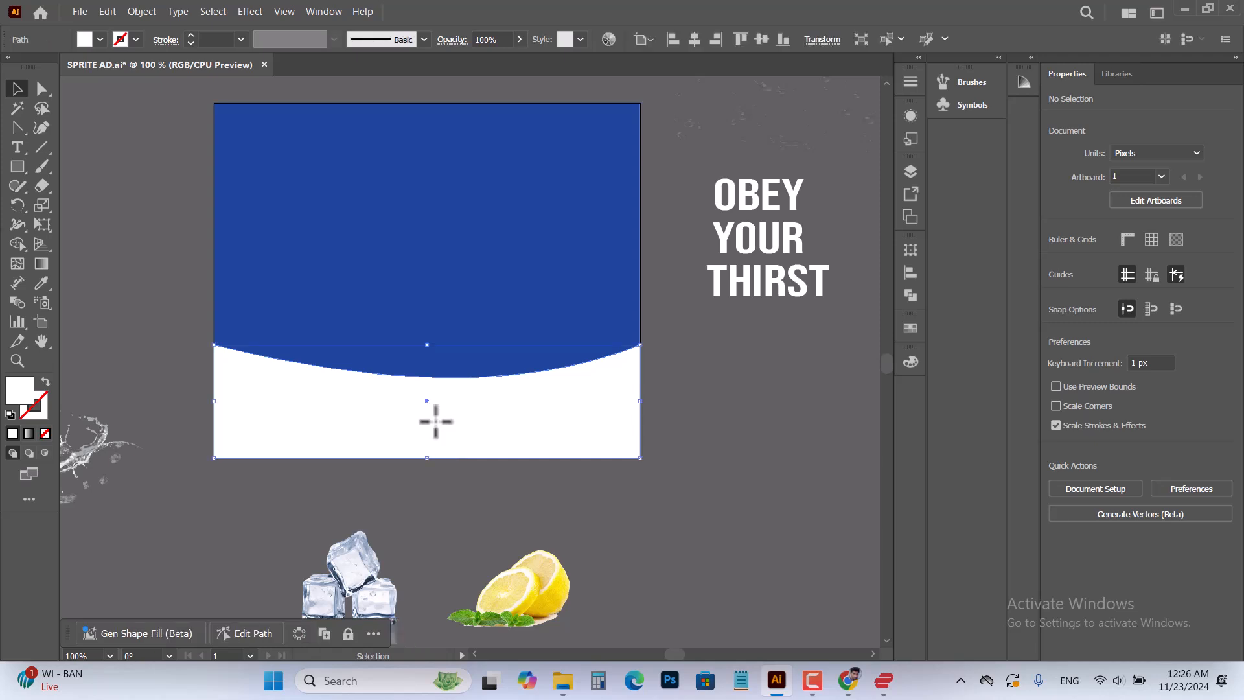
left_click(782, 452)
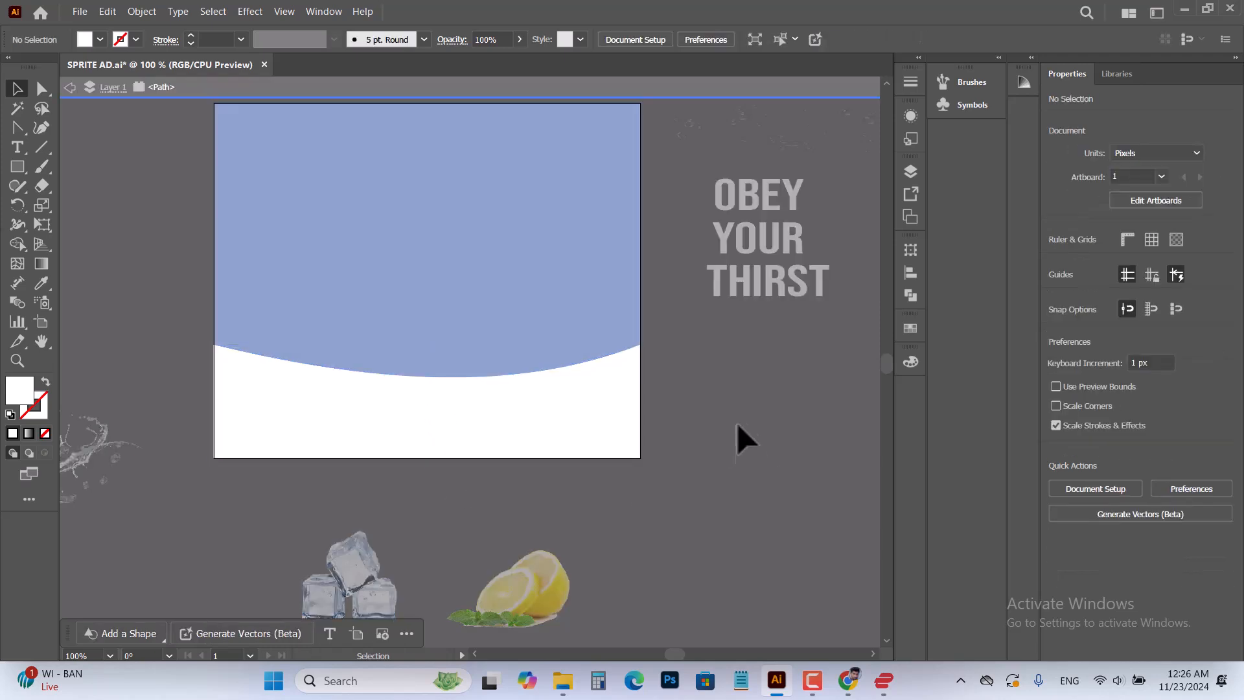
double_click(659, 94)
Draw a white rectangle about 332 by 75 px just below the artboard
left_click(593, 450)
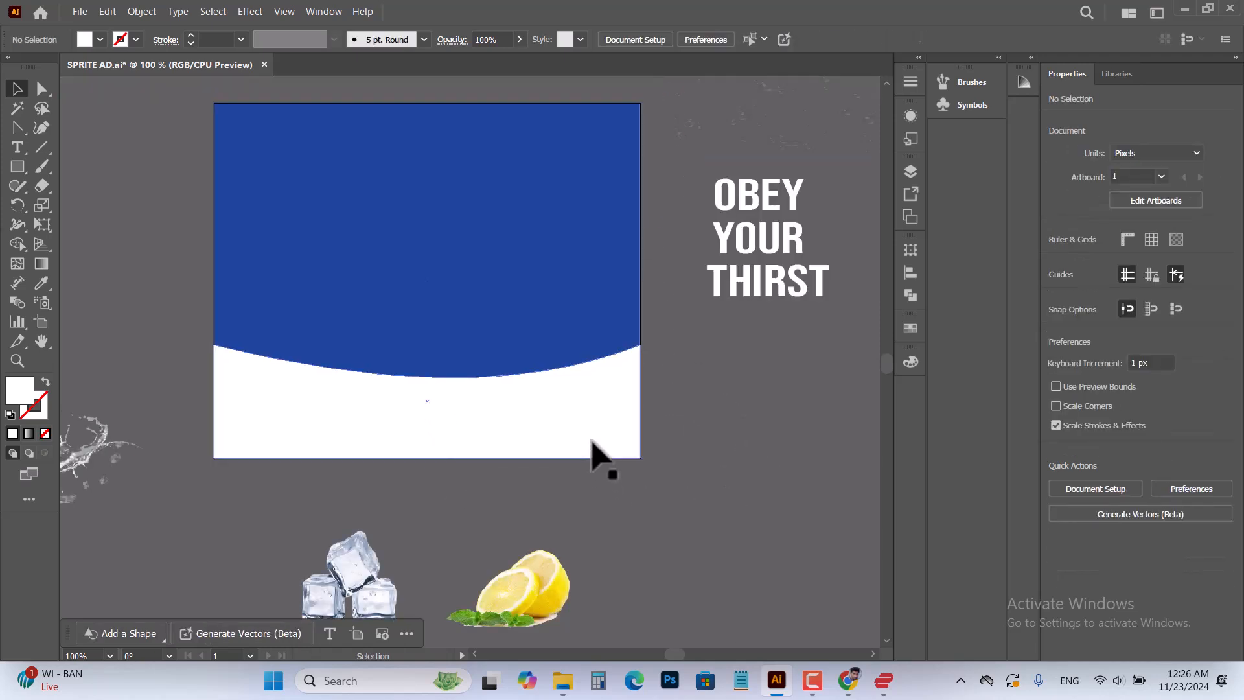
left_click_drag(17, 168, 97, 167)
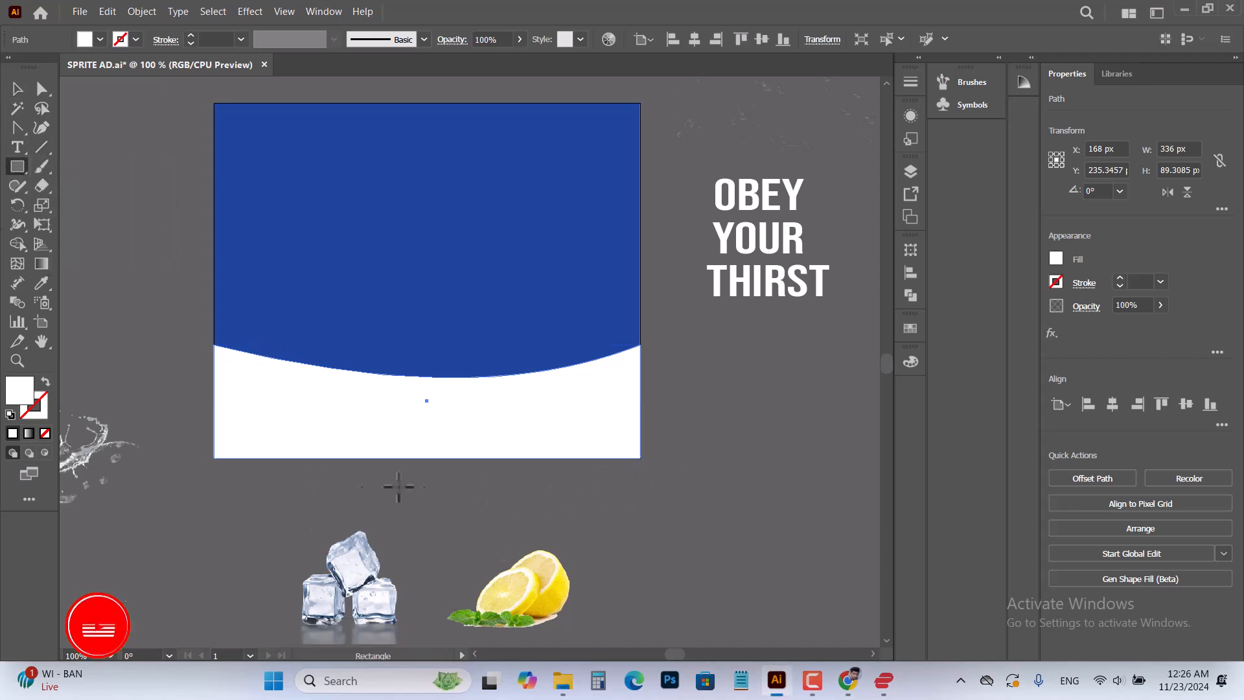
left_click_drag(218, 477, 638, 572)
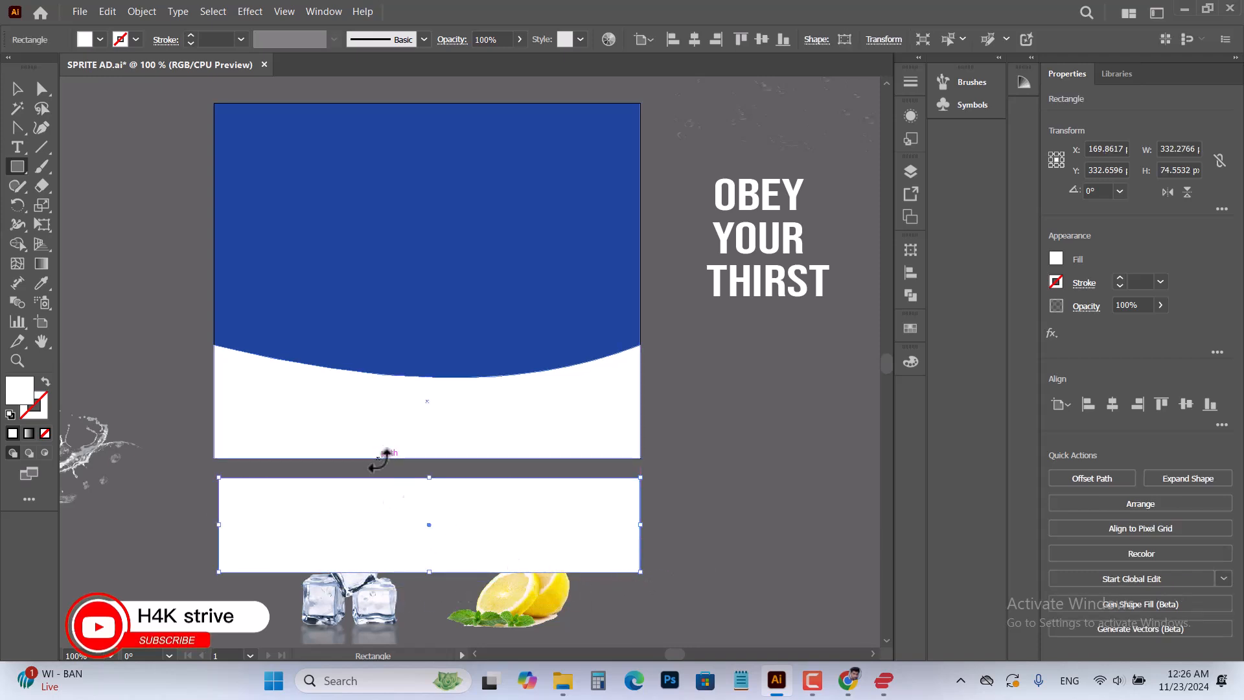
Bend the new rectangle's upper edge downward into a smooth curve with the Anchor Point tool
left_click(23, 131)
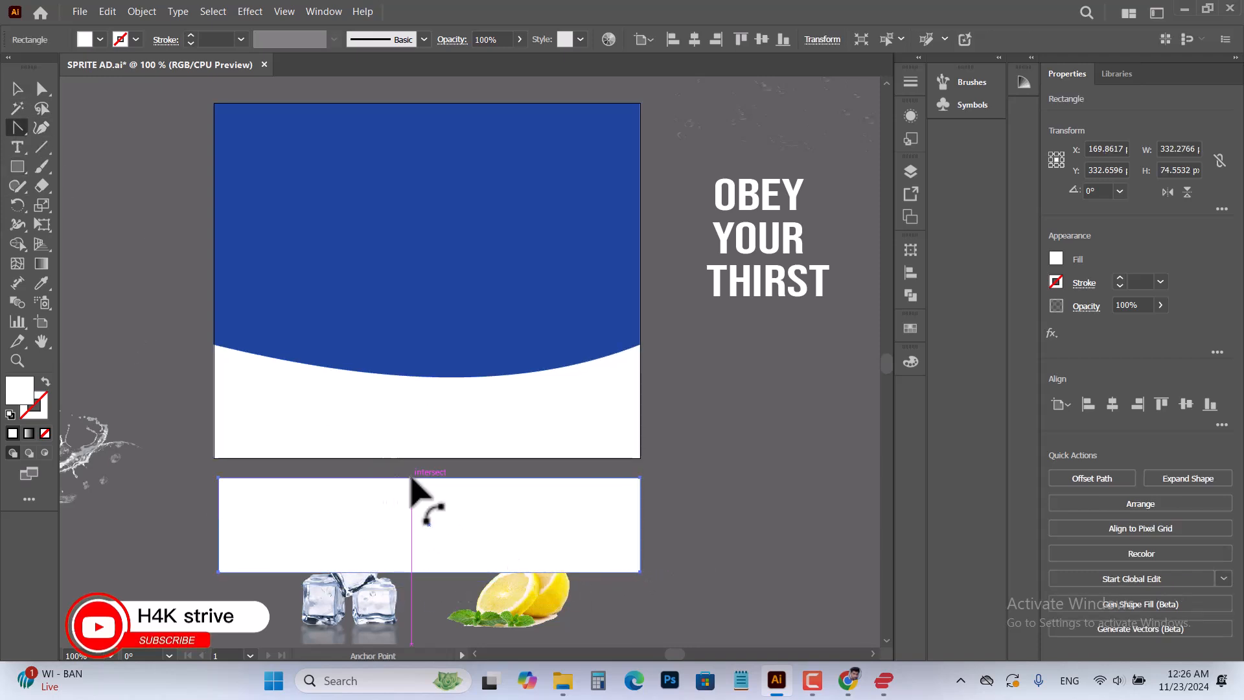
left_click(412, 479)
left_click_drag(425, 479, 485, 518)
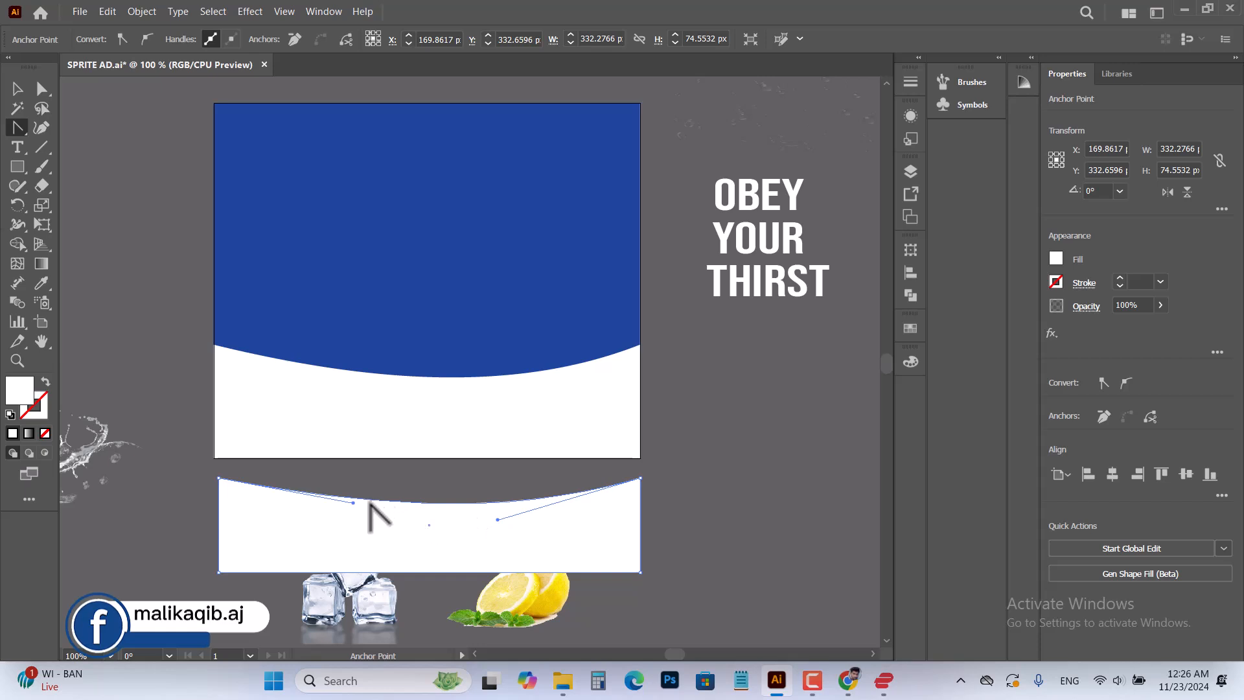
left_click_drag(353, 503, 353, 526)
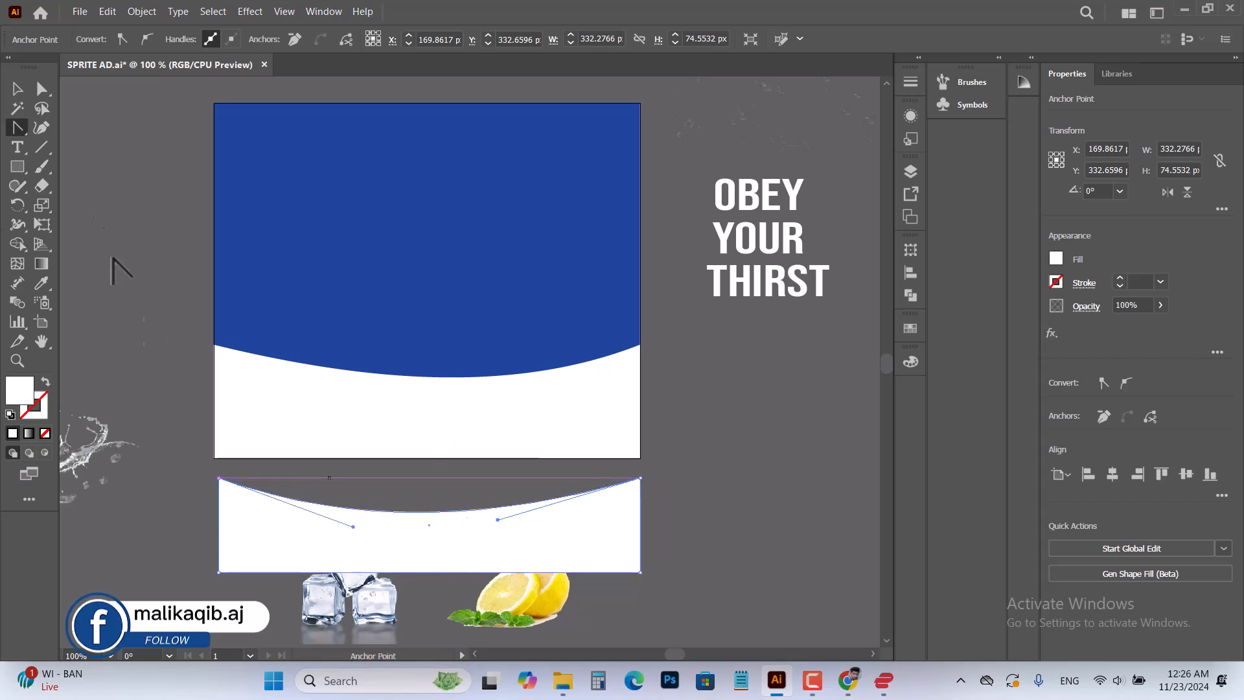
Delete the curved white practice shape below the artboard
left_click(18, 89)
double_click(422, 421)
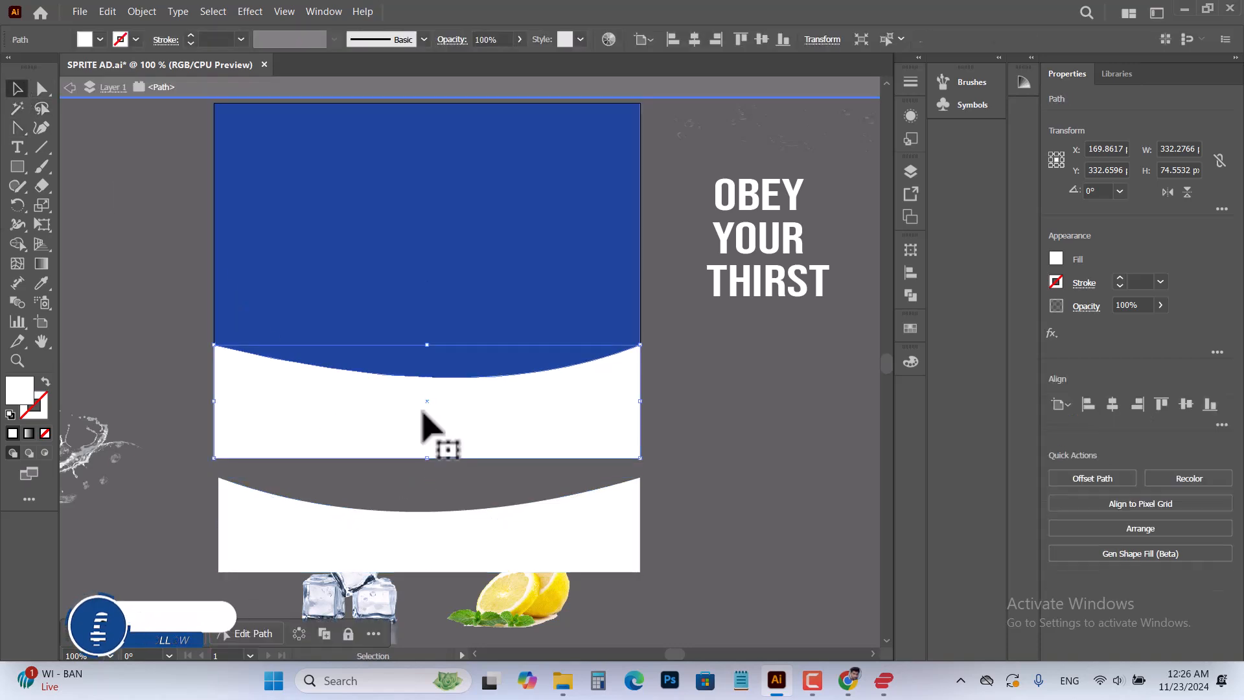
double_click(415, 149)
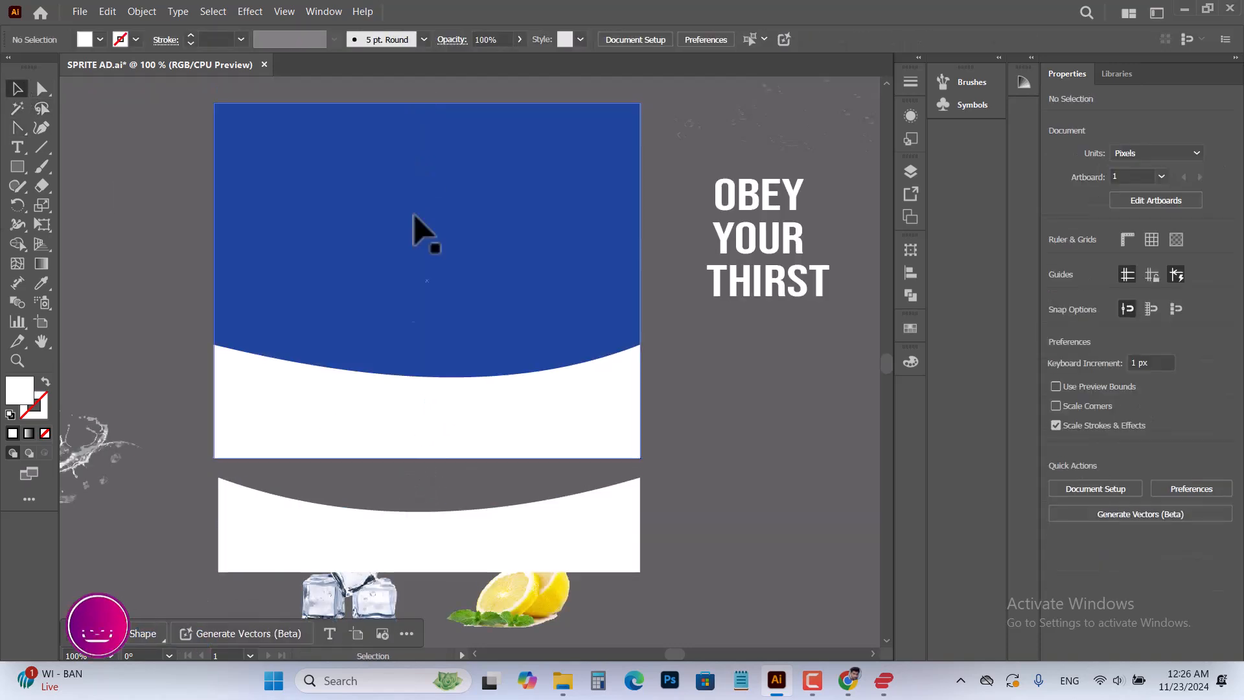
left_click(480, 563)
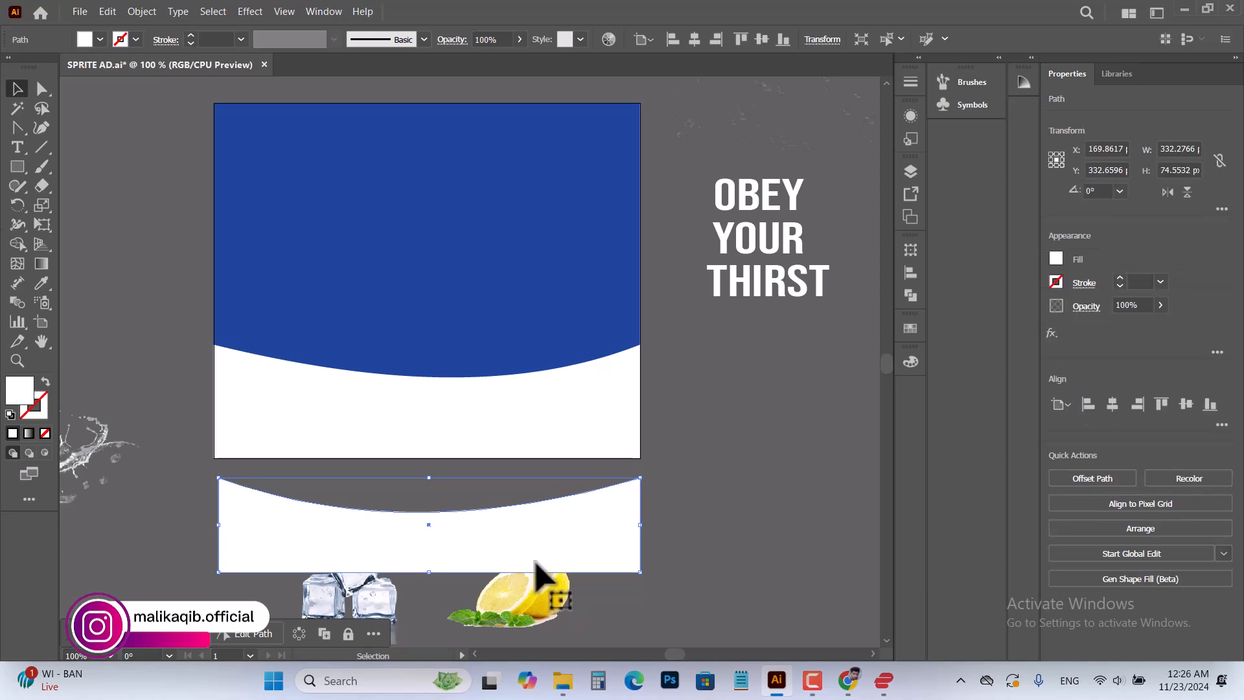
key("Delete")
Move the Sprite logo image into the upper-left corner of the blue background
scroll(486, 281, "up", 1)
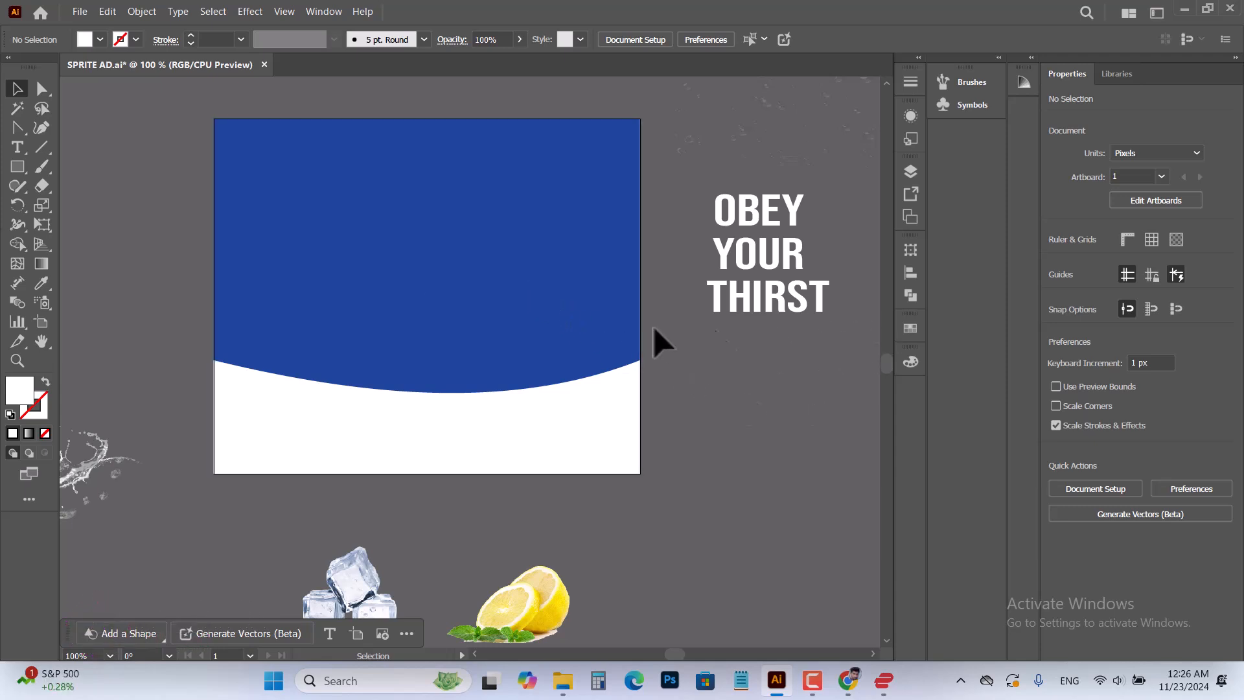
scroll(413, 362, "down", 1)
scroll(375, 347, "up", 1)
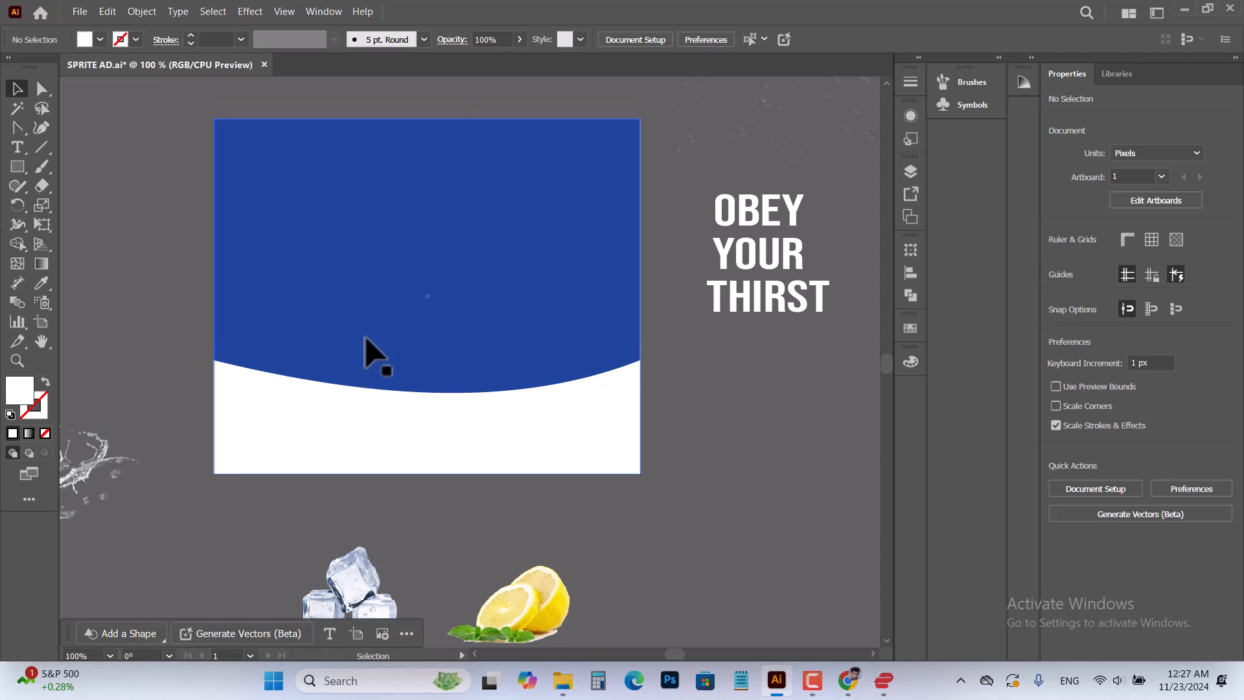
key("space")
left_click_drag(515, 363, 578, 361)
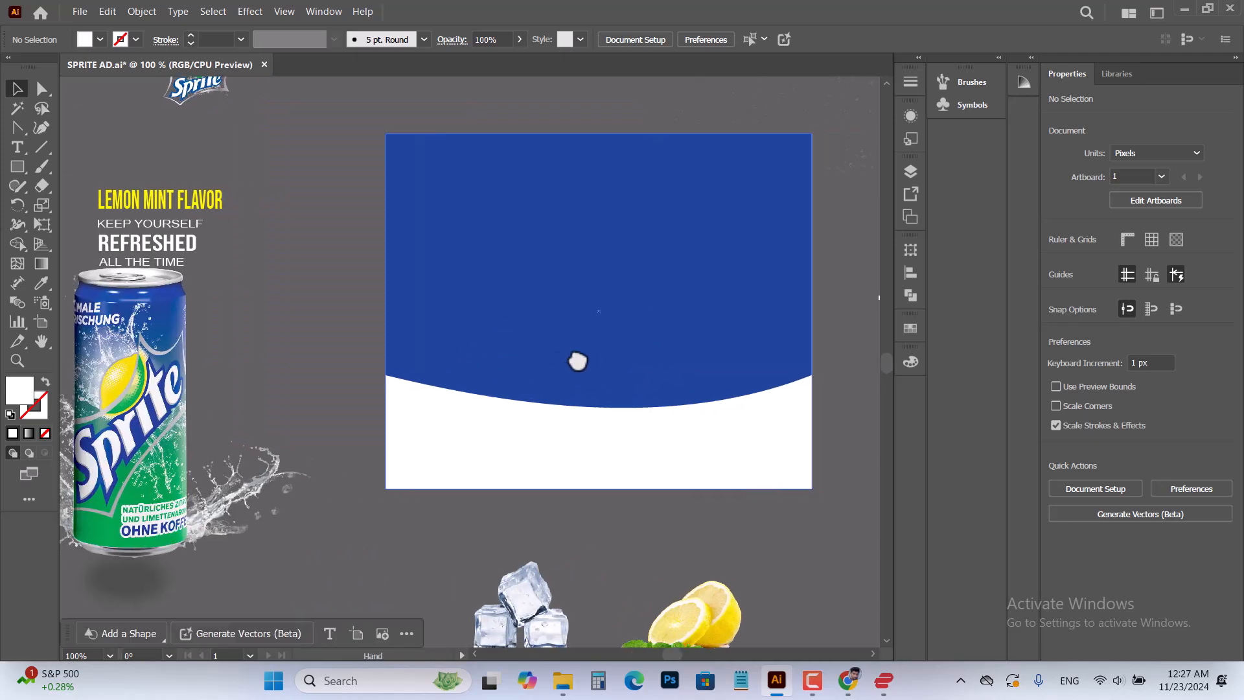
scroll(531, 337, "up", 3)
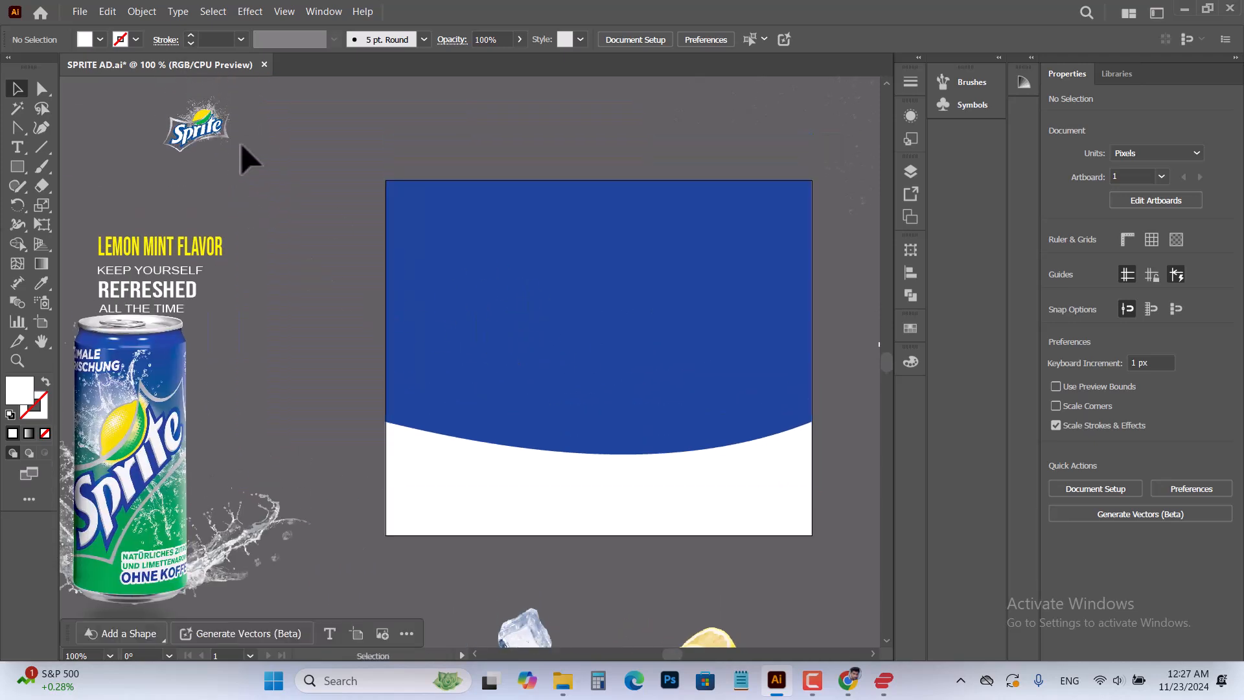
left_click_drag(183, 120, 444, 217)
scroll(428, 123, "up", 4)
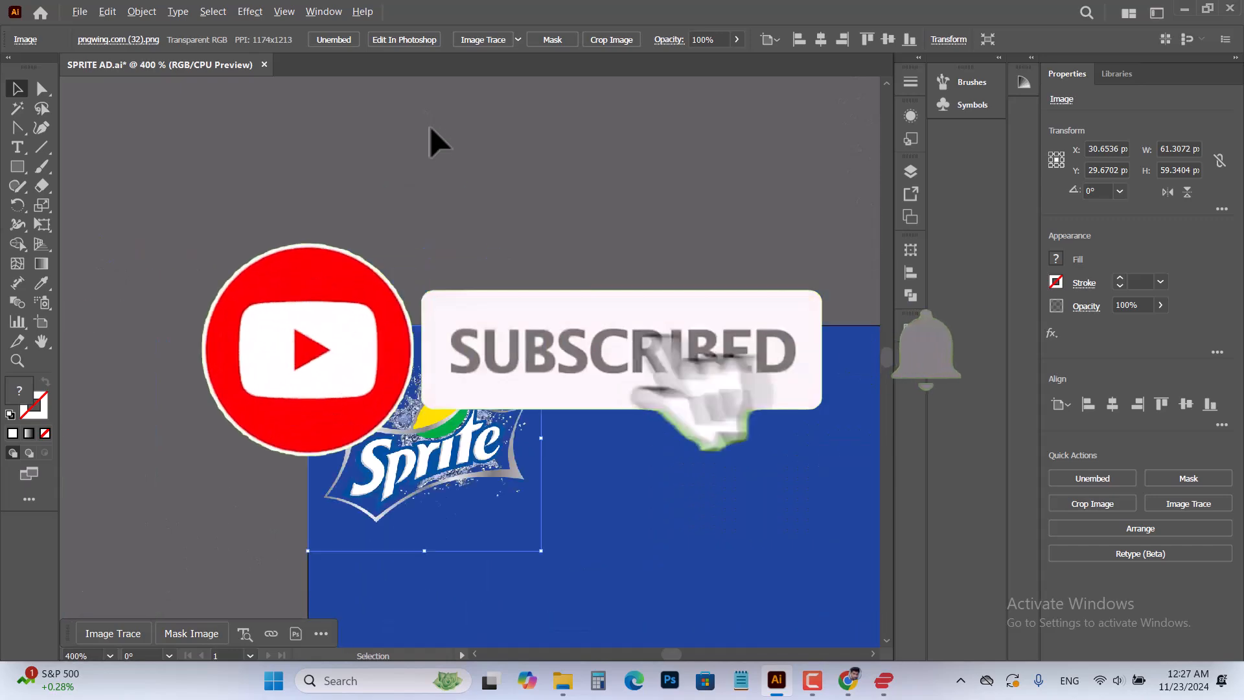
left_click_drag(717, 486, 545, 120)
left_click_drag(599, 299, 535, 323)
scroll(535, 324, "down", 1)
scroll(514, 324, "down", 3)
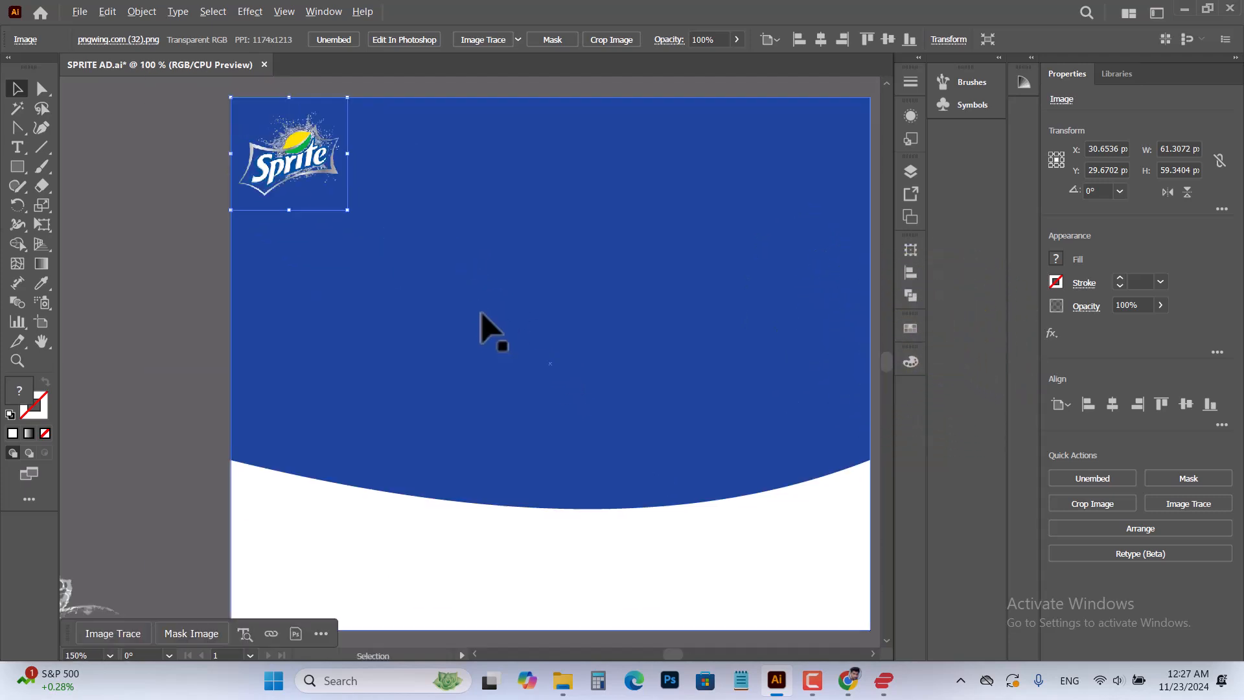
Move the grouped Sprite can with its splash and shadow onto the middle of the artboard
scroll(484, 317, "down", 1)
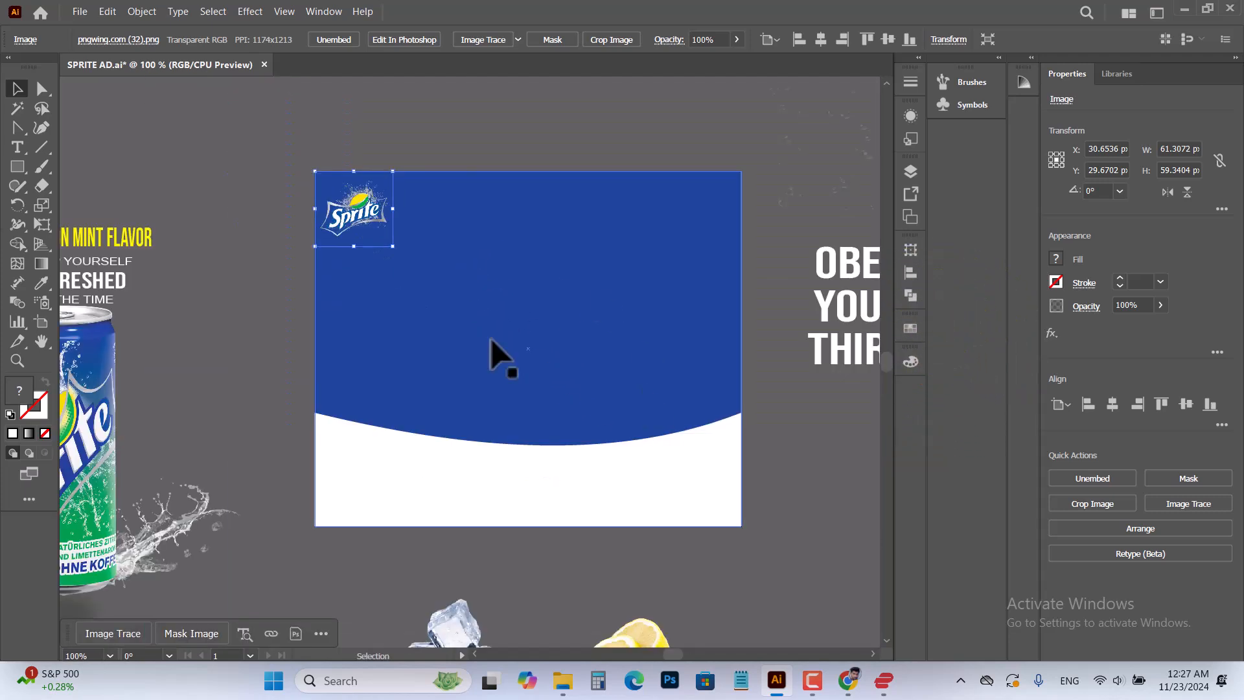
left_click(104, 512)
left_click_drag(81, 499, 555, 393)
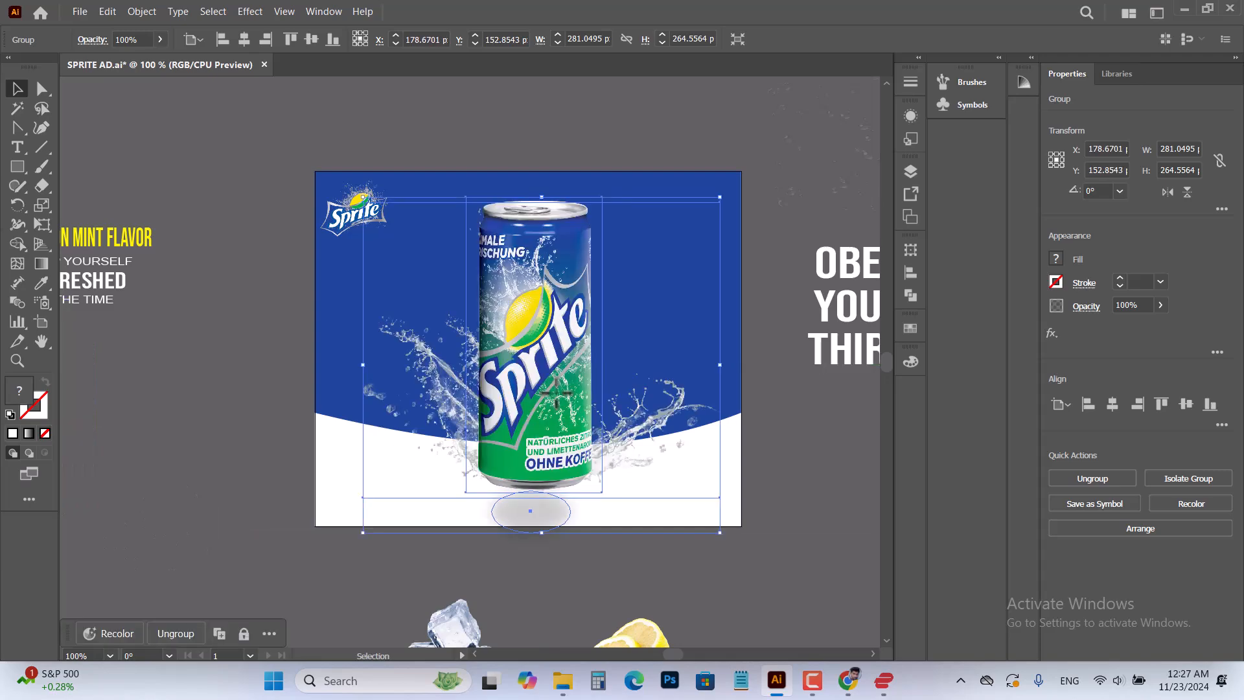
left_click(741, 535)
Centre the can group horizontally on the artboard with the Align options
scroll(629, 418, "up", 4)
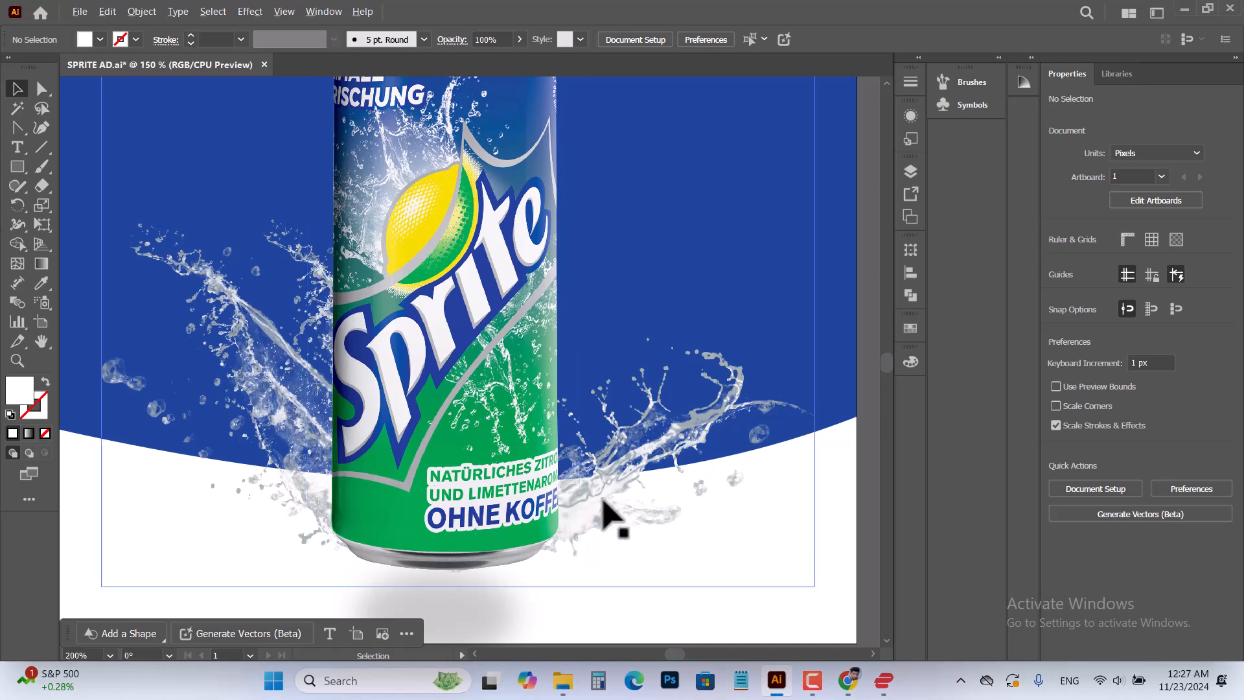
scroll(600, 508, "down", 1)
scroll(516, 297, "up", 3)
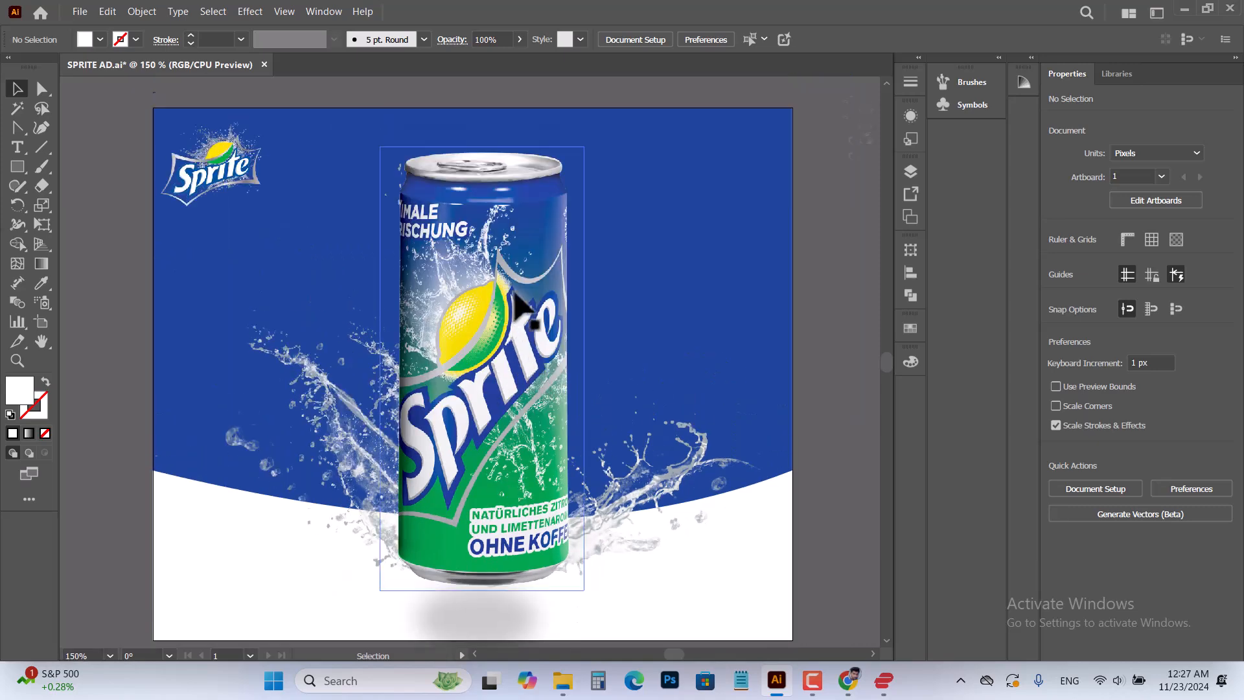
scroll(516, 296, "down", 3)
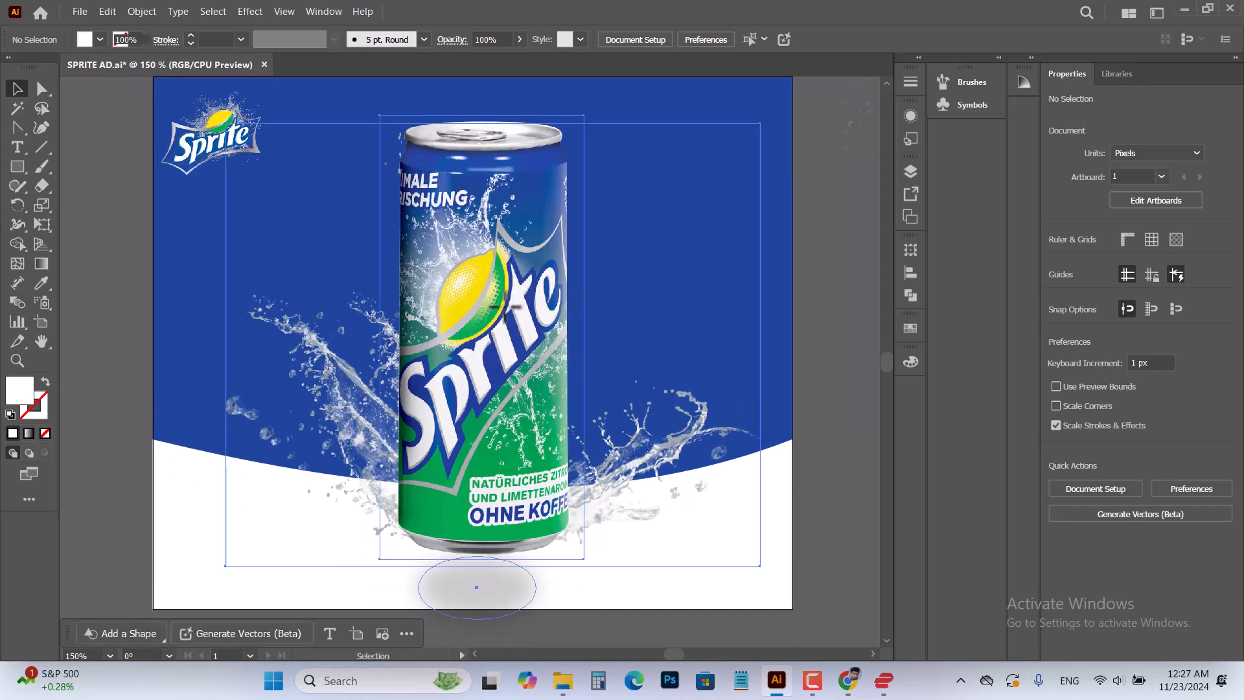
left_click(619, 292)
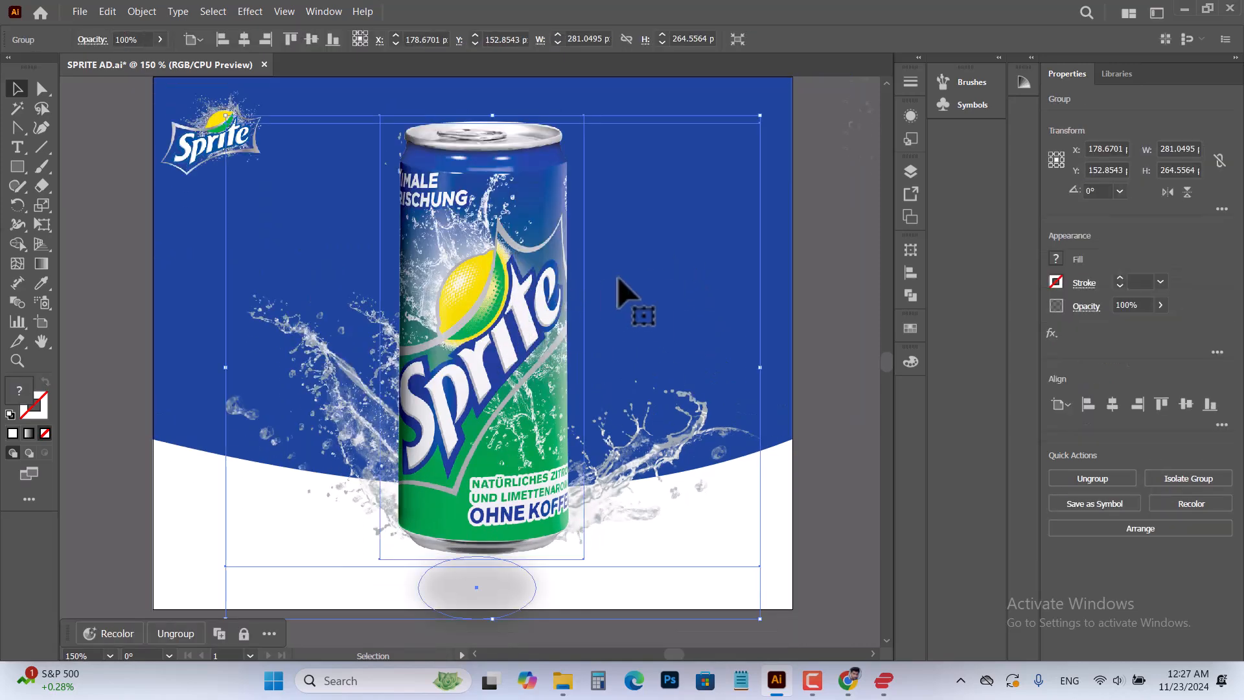
left_click(911, 272)
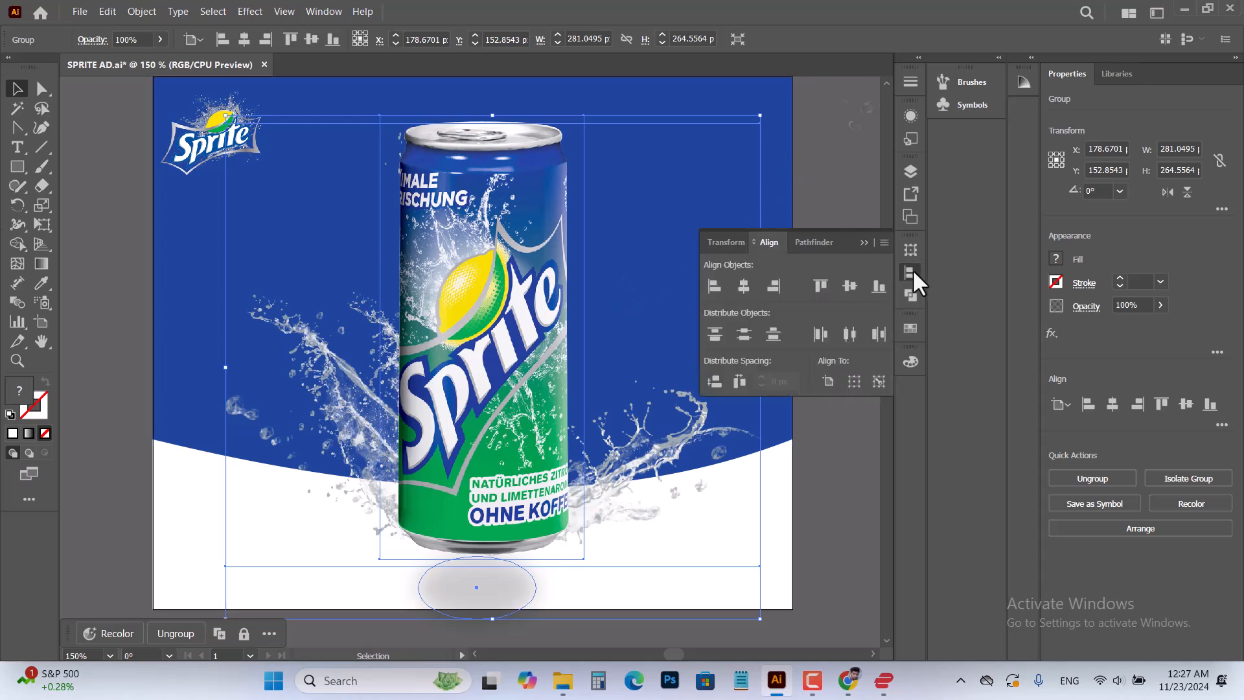
left_click(745, 287)
left_click(109, 285)
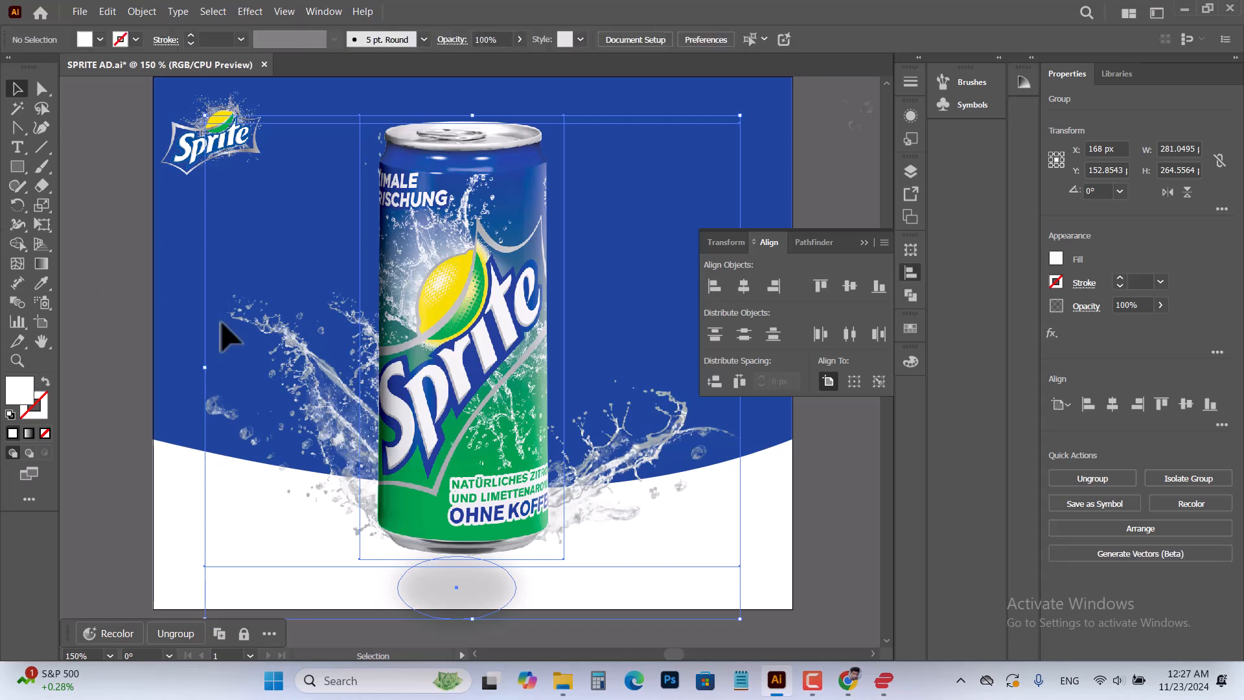
left_click(864, 242)
Move the ice cubes and lemon group onto the artboard, centred around the lower part of the can
scroll(680, 477, "down", 4)
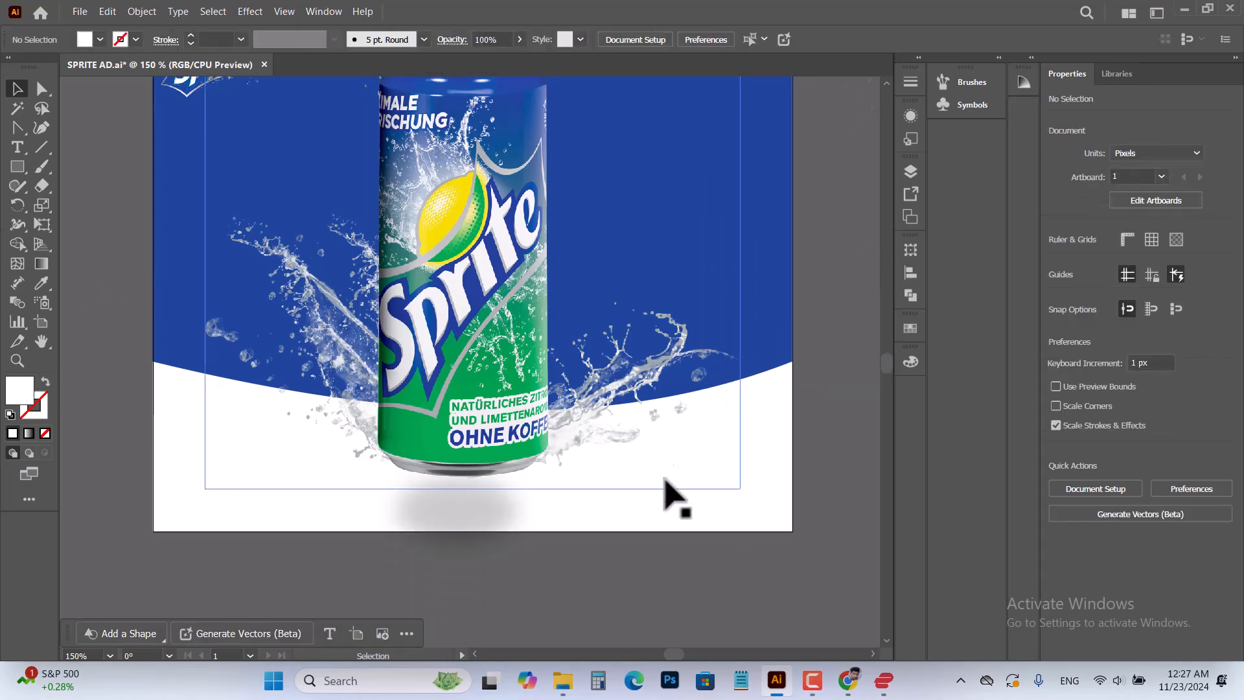
scroll(653, 497, "down", 4)
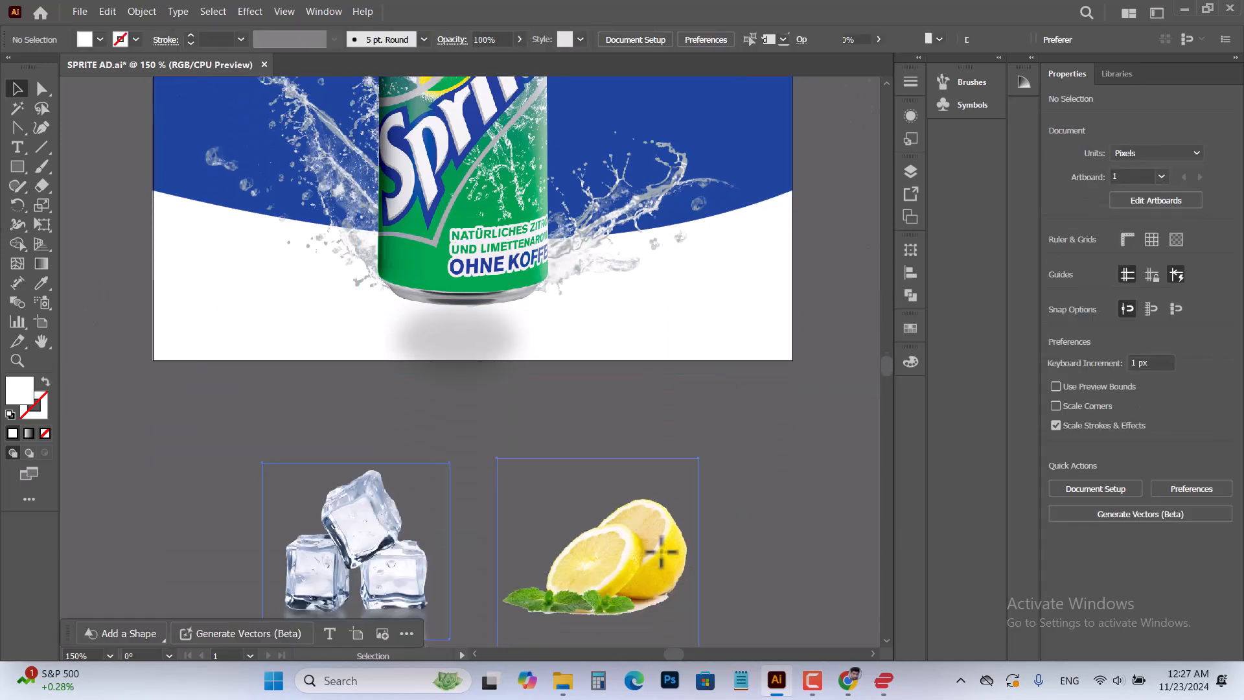
left_click(660, 559)
left_click_drag(658, 557, 648, 216)
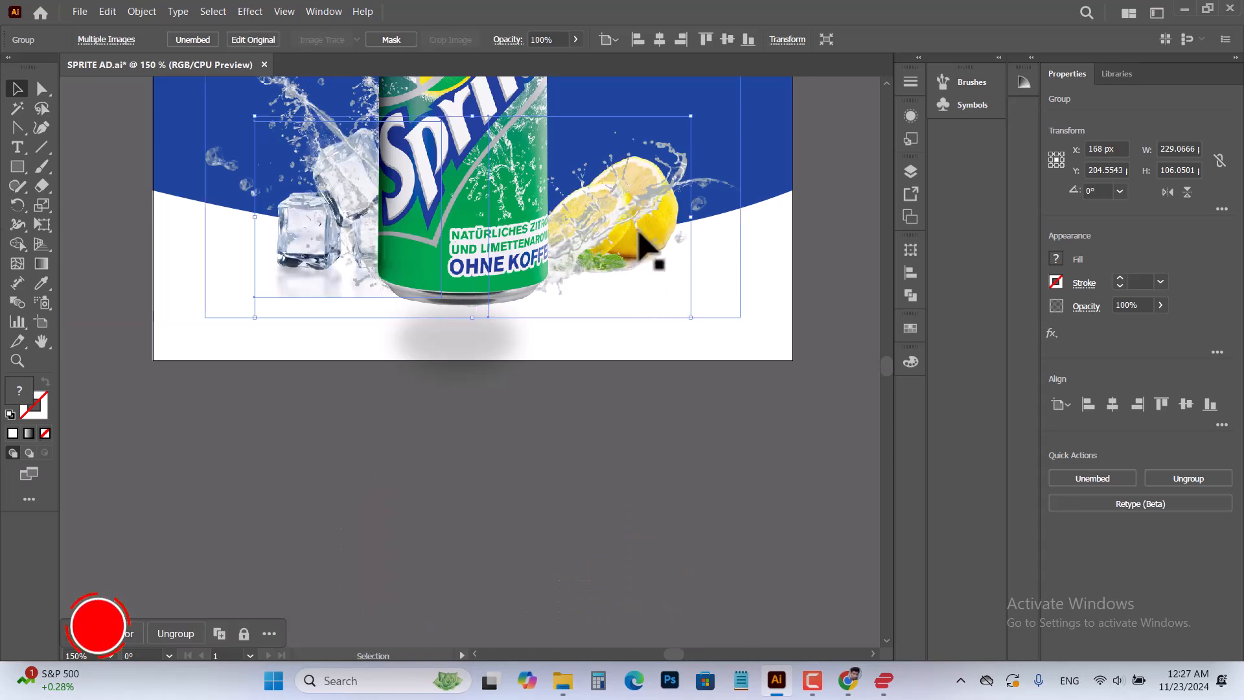
left_click_drag(641, 238, 644, 252)
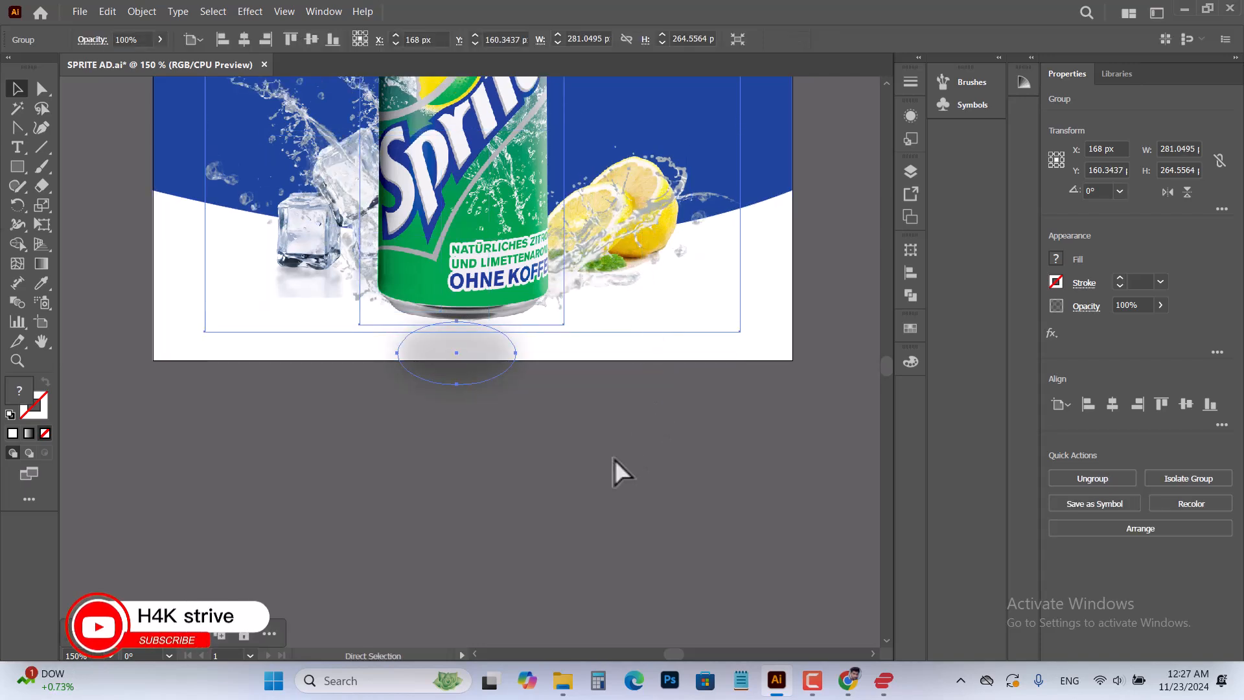
key("ctrl+z")
left_click(597, 484)
Try sending the can group to the back of the stacking order, and undo the change
scroll(603, 482, "up", 1)
scroll(606, 478, "up", 5)
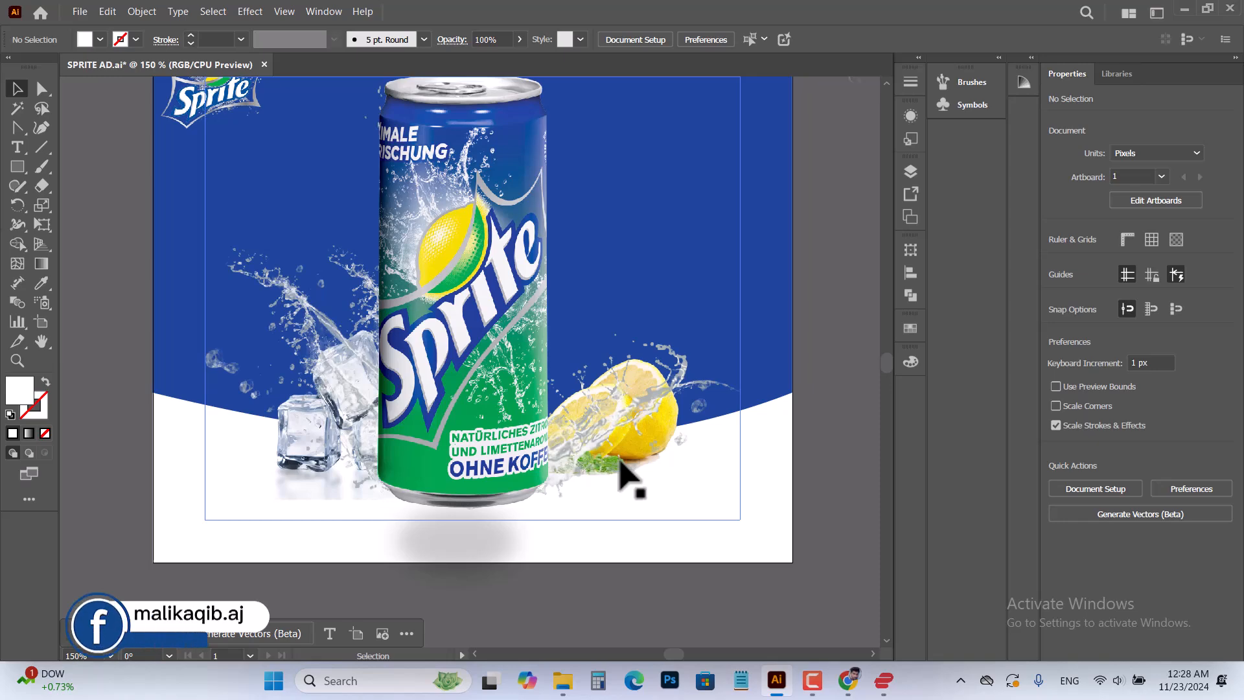
left_click(496, 413)
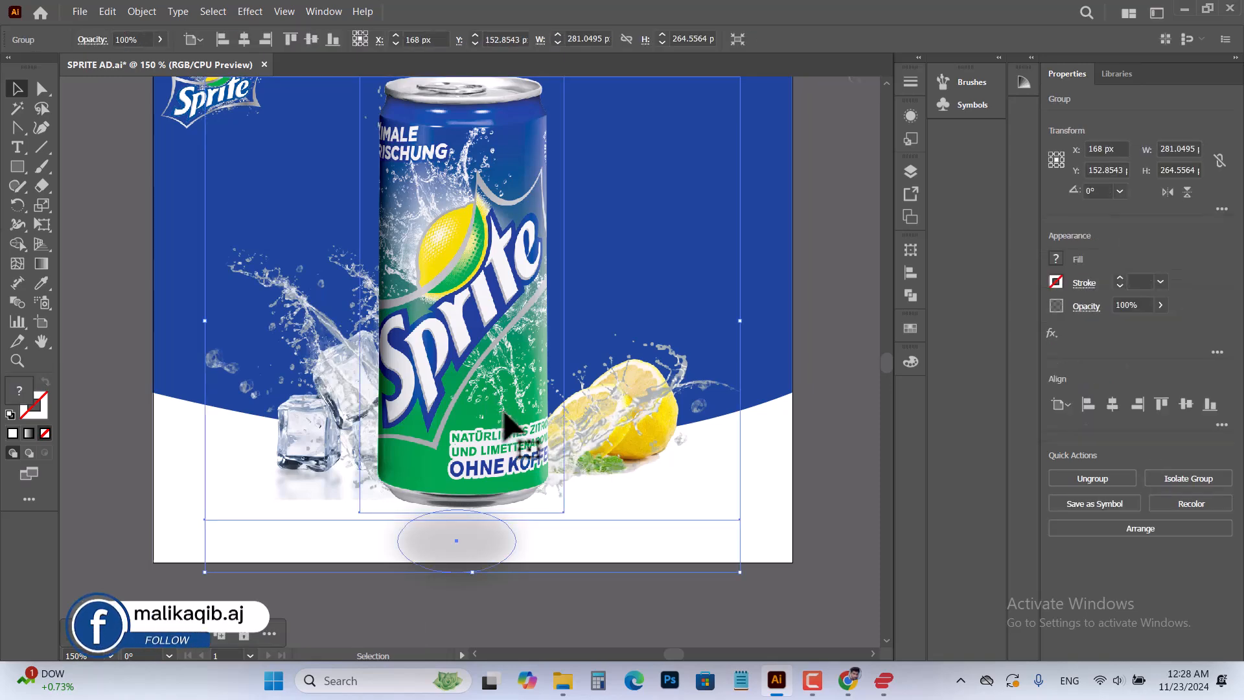
right_click(504, 413)
mouse_move(662, 583)
left_click(767, 634)
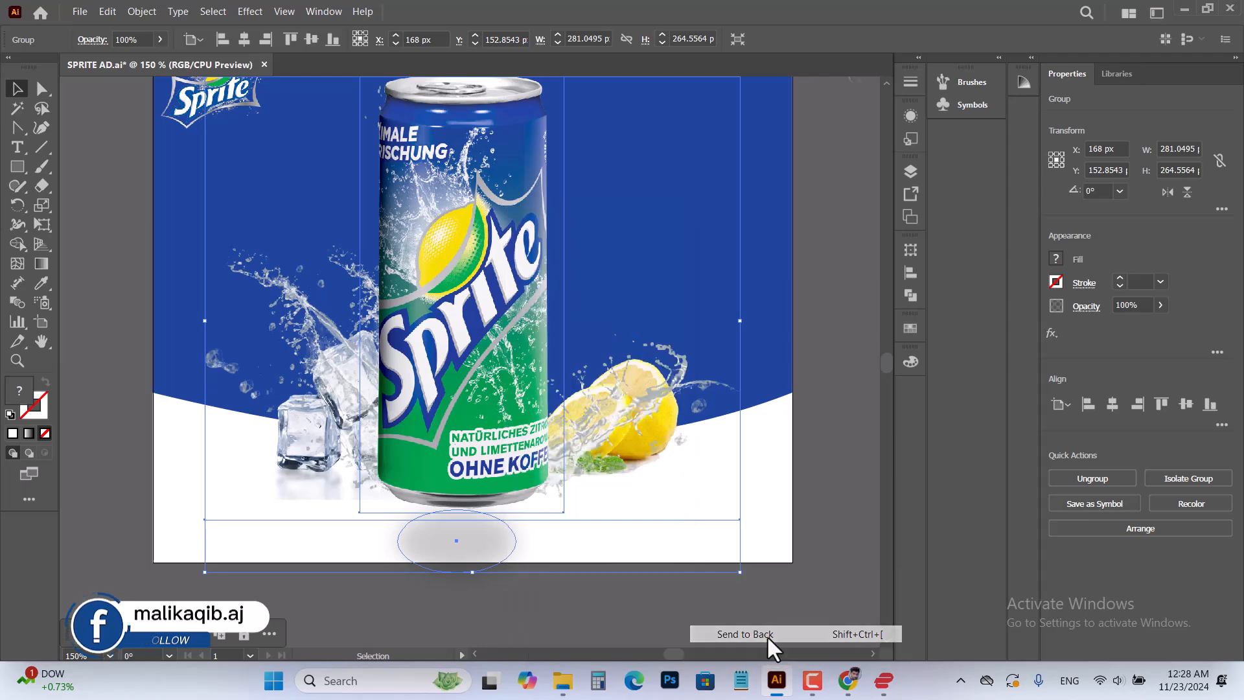
key("ctrl+z")
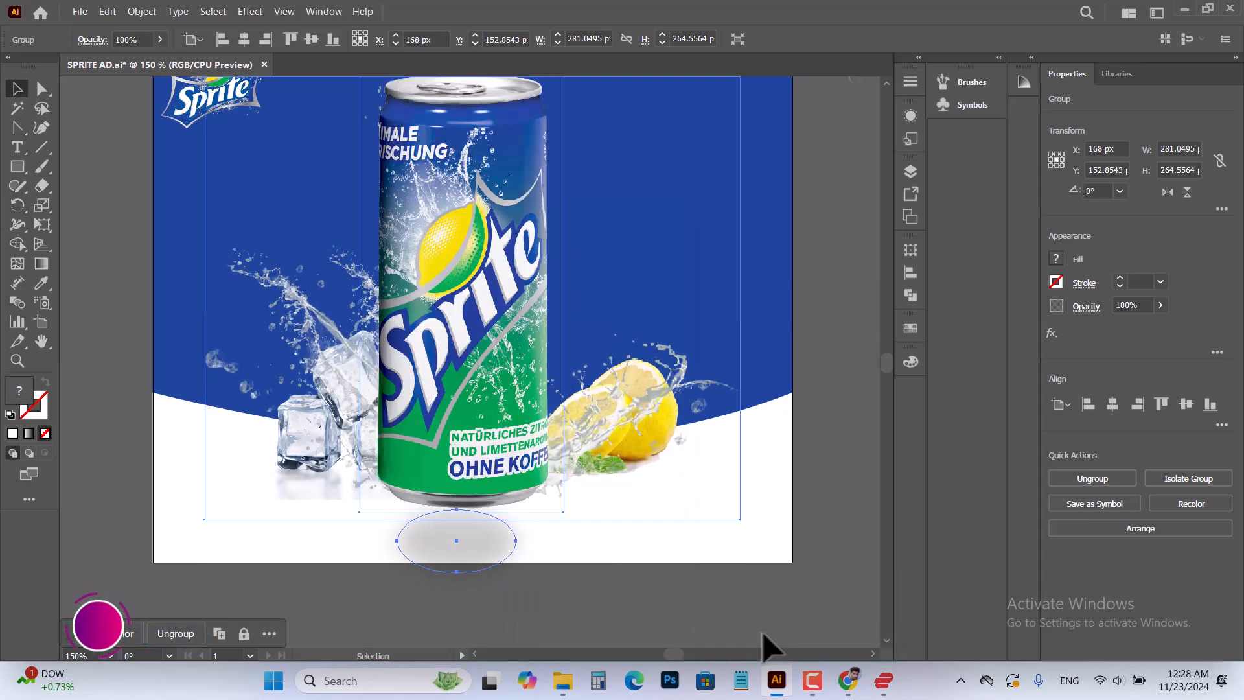
Set the can group aside and shift the ice cubes and lemon group slightly up and to the left on the artboard
left_click(699, 569)
scroll(693, 544, "down", 3)
left_click_drag(478, 305, 761, 512)
left_click(366, 345)
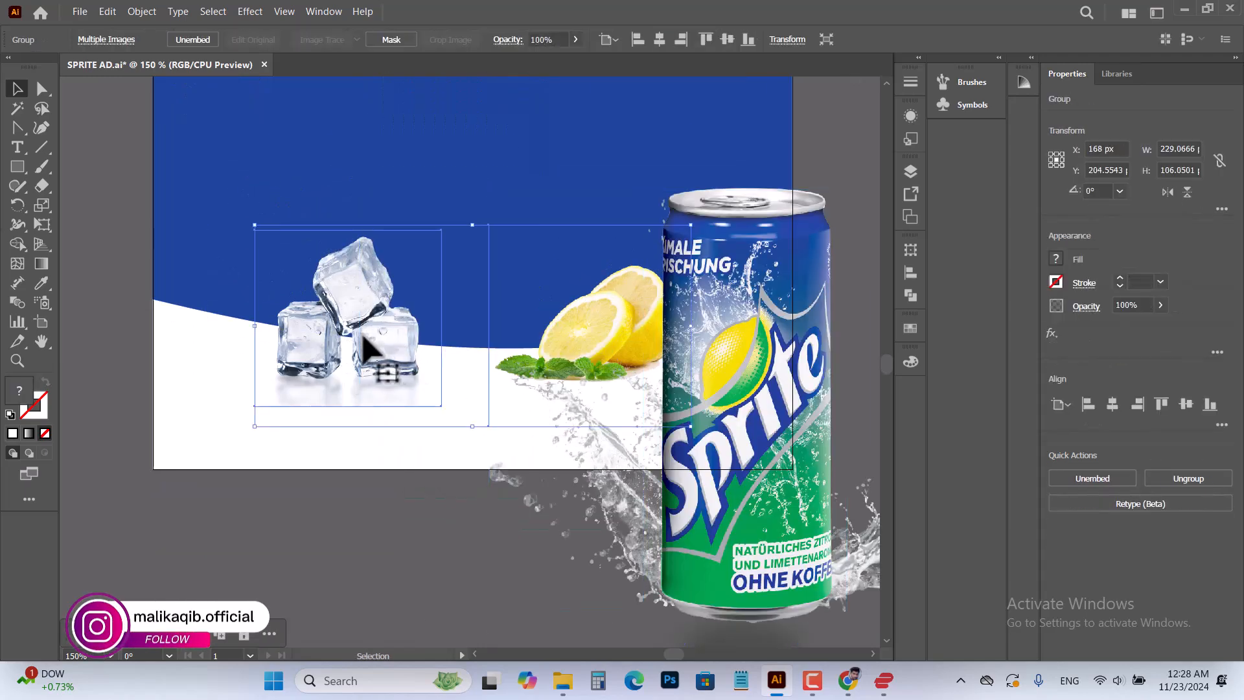
mouse_move(362, 347)
left_mouse_down()
mouse_move(283, 514)
mouse_move(327, 483)
mouse_move(348, 333)
left_mouse_up()
Move the can group with its splash and shadow back between the ice cubes and the lemon
left_click(771, 528)
left_click_drag(796, 554, 532, 389)
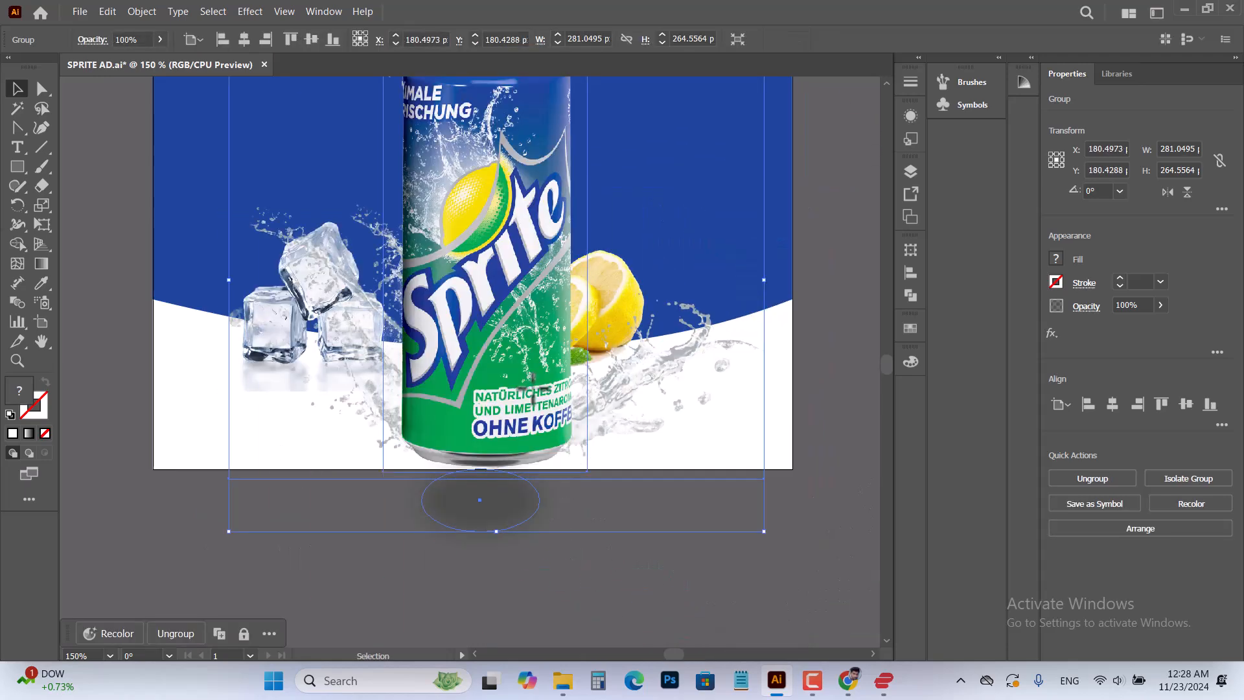
scroll(621, 586, "up", 3)
left_click_drag(513, 483, 497, 416)
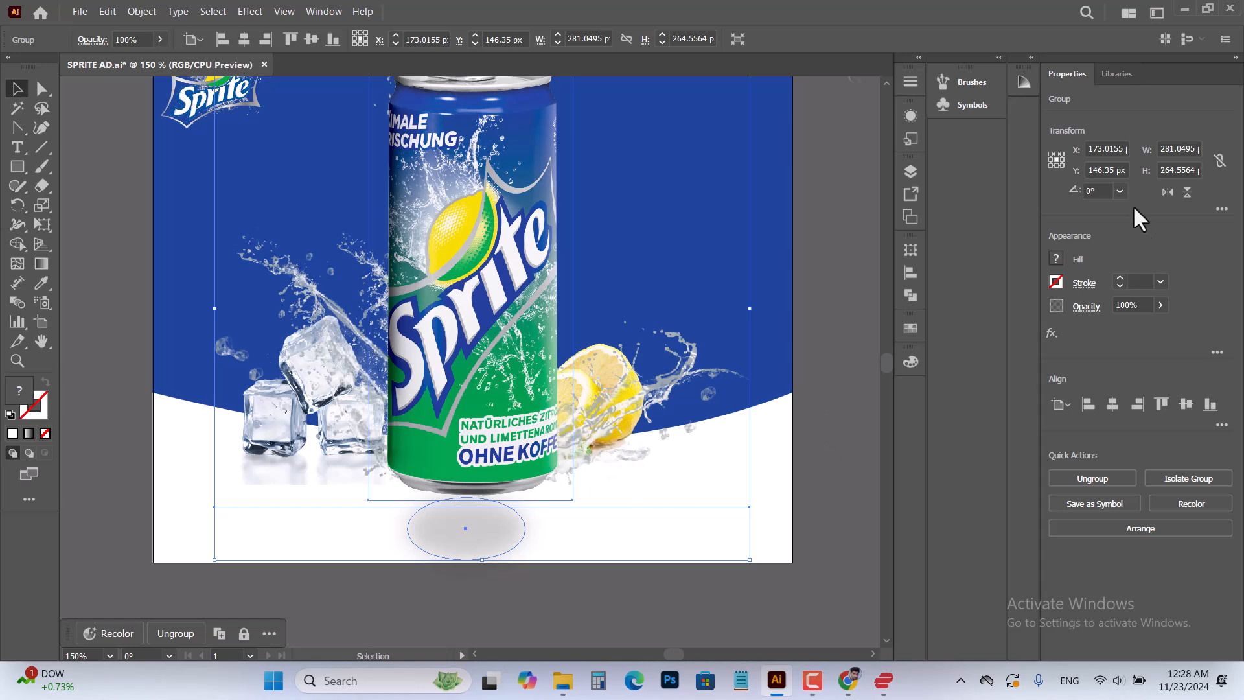
Align the can group to the artboard's vertical and horizontal centre
left_click(909, 273)
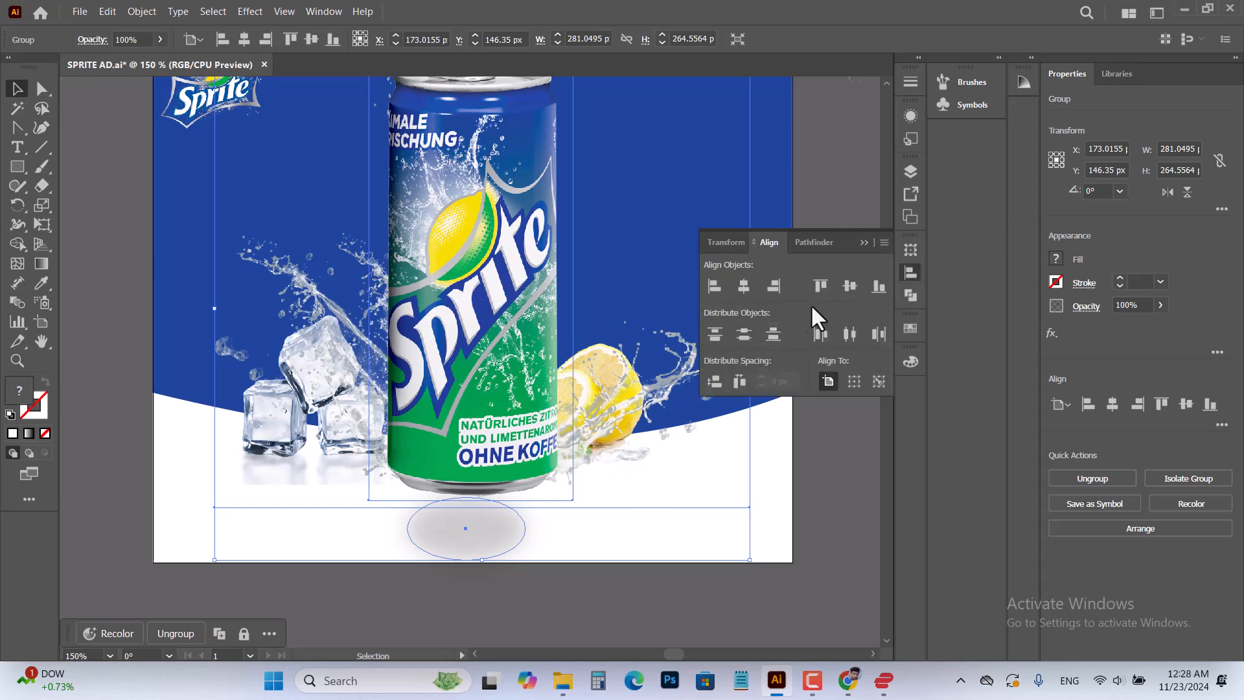
left_click(849, 287)
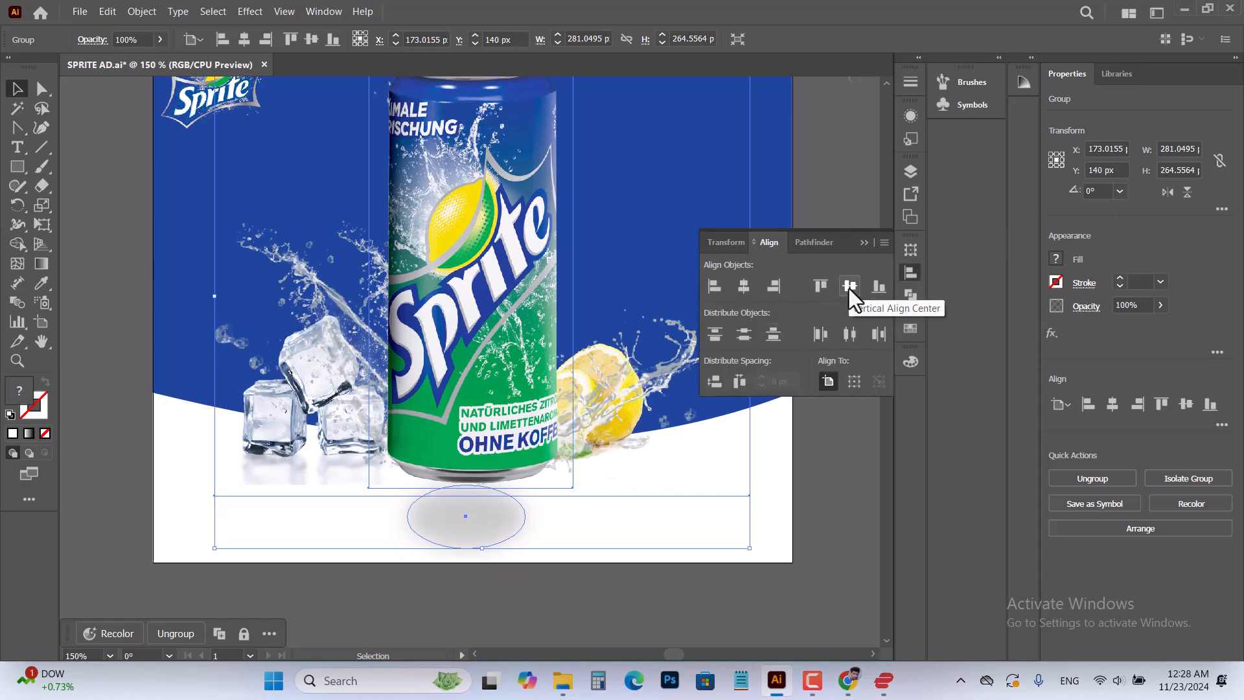
left_click(744, 287)
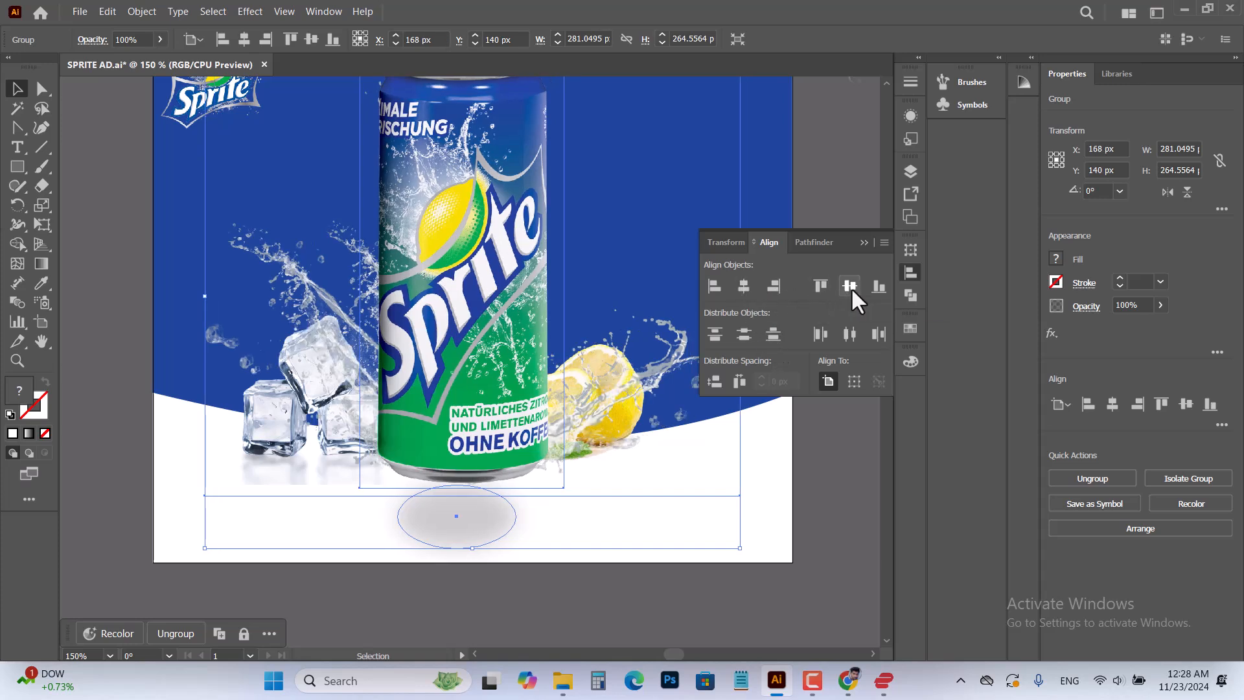
left_click(846, 595)
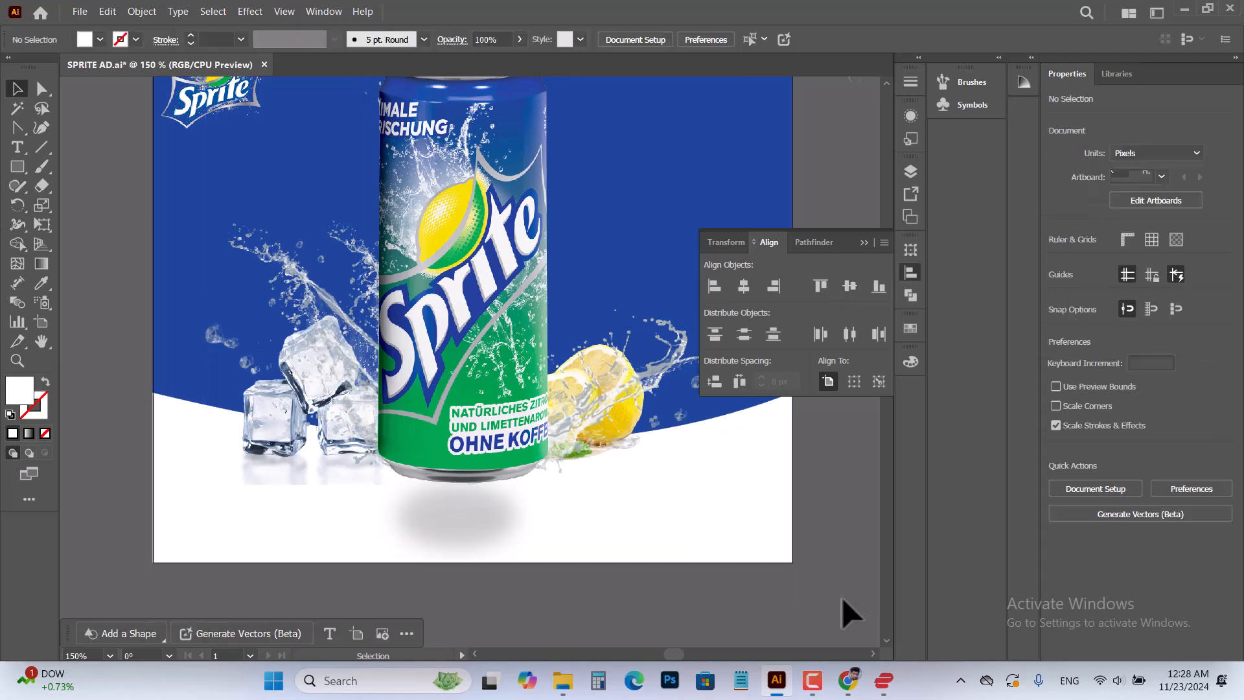
Nudge the can group down to a Y position of 155 px so it sits lower between the ice cubes and lemon
scroll(648, 466, "up", 4)
scroll(579, 370, "down", 5)
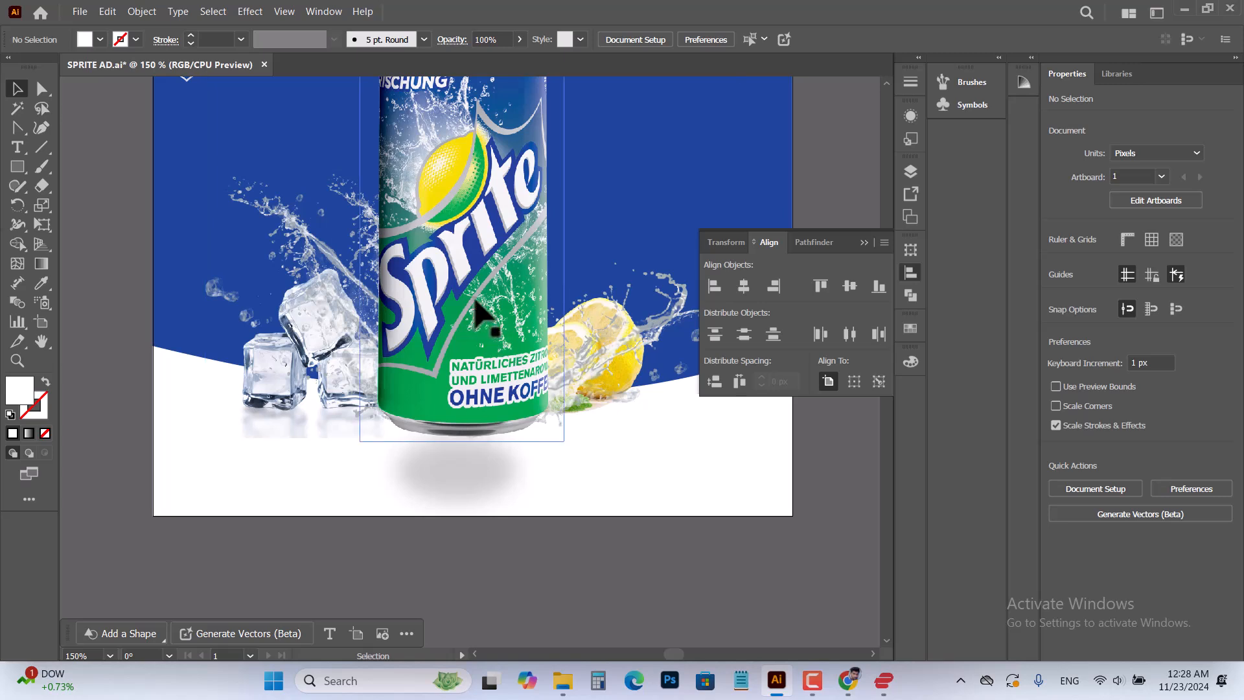
left_click(583, 360)
key("Down")
key("Down")
key("Down")
key("Down")
key("Down")
key("Down")
key("Down")
key("Down")
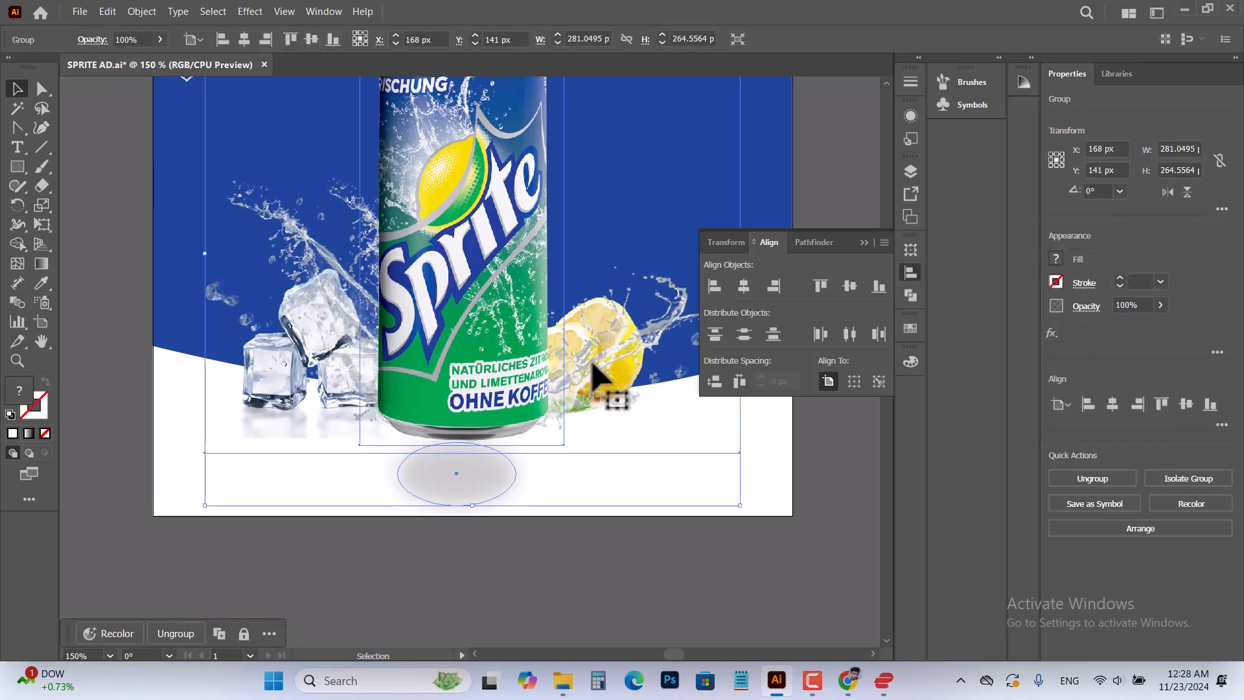
key("Down")
key("Down")
key("Down")
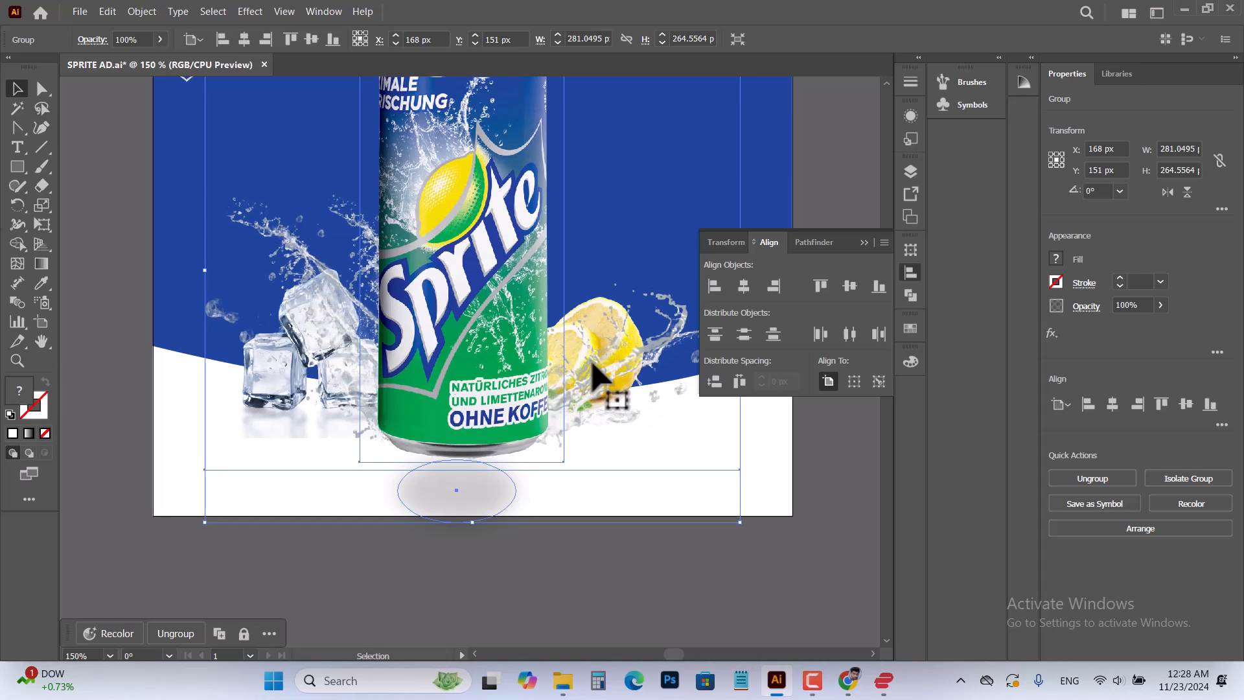
key("Down")
key("Down")
key("Down")
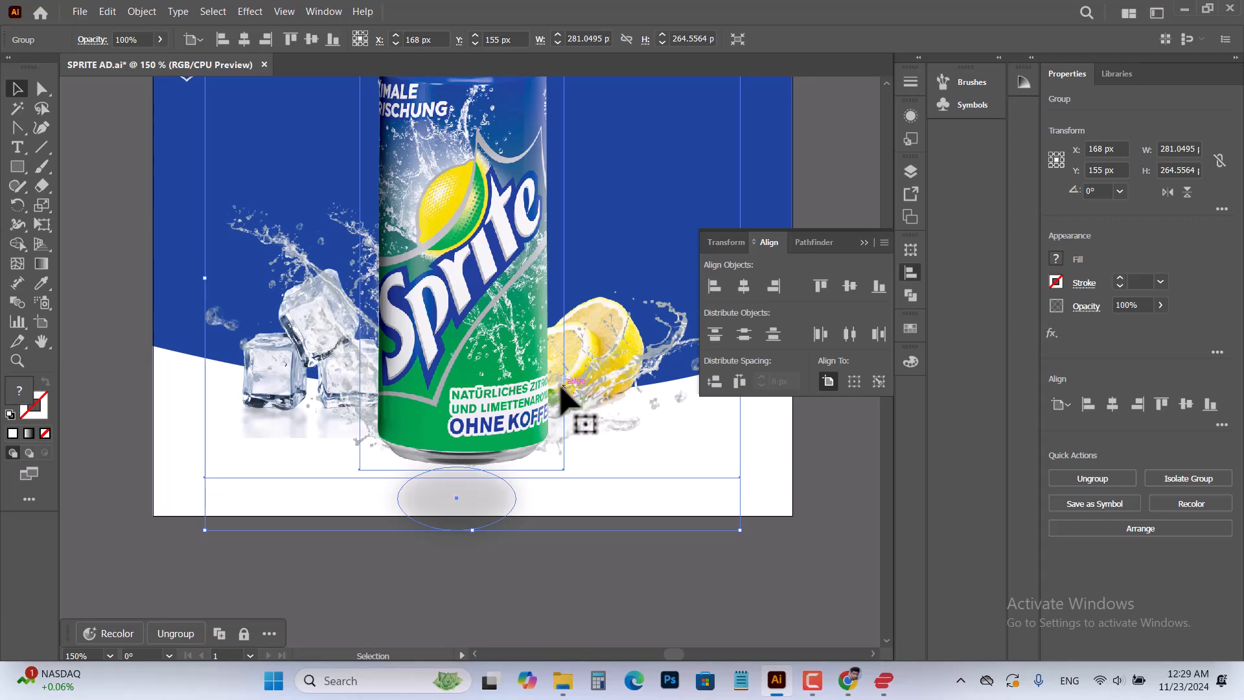
scroll(644, 298, "up", 3)
scroll(643, 282, "down", 1)
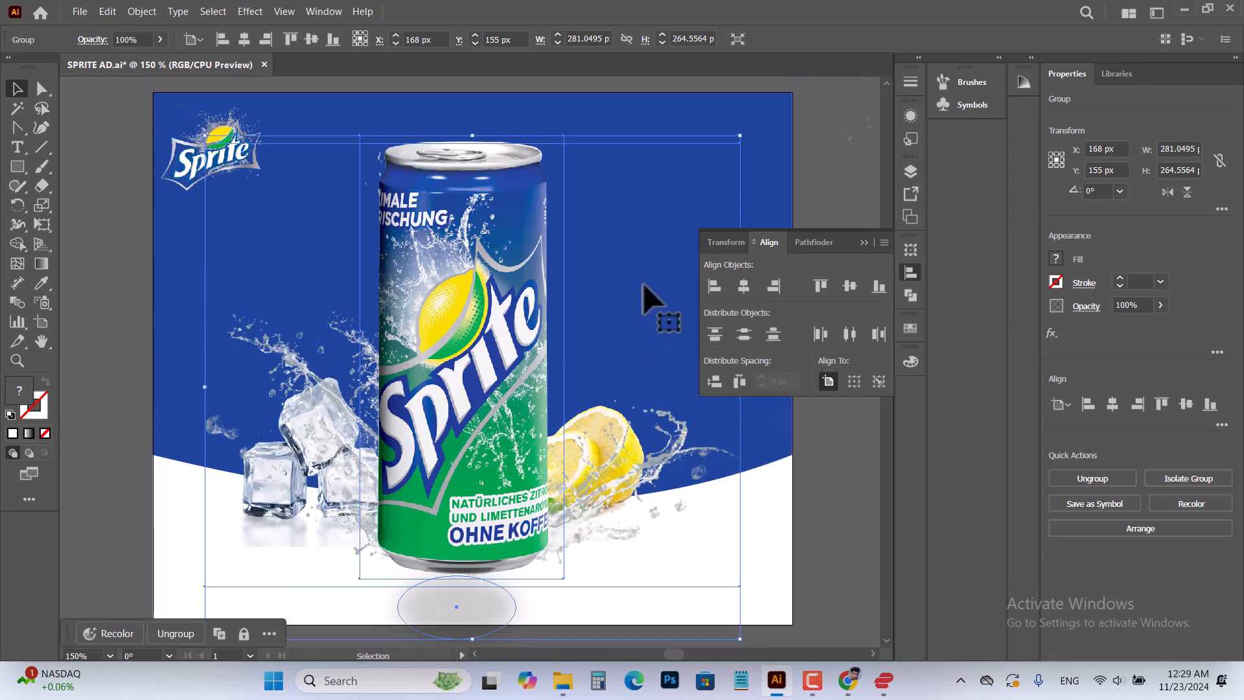
scroll(583, 339, "down", 1, "alt")
left_click(198, 299)
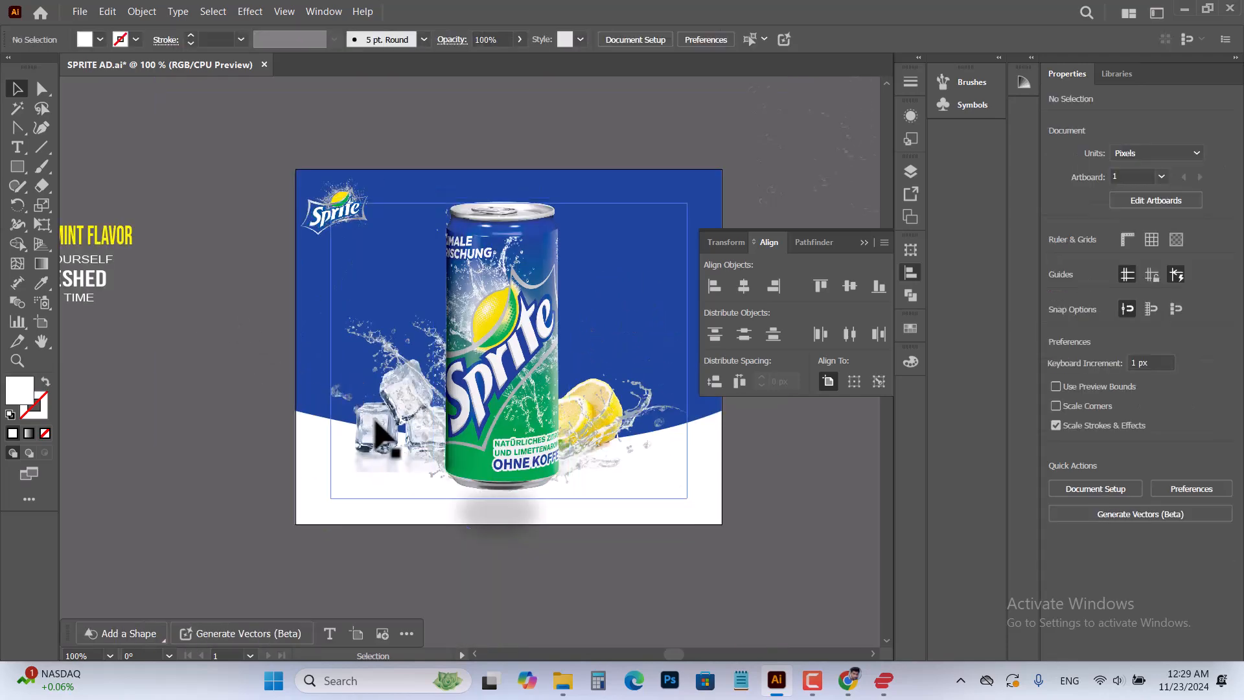
left_click(376, 422)
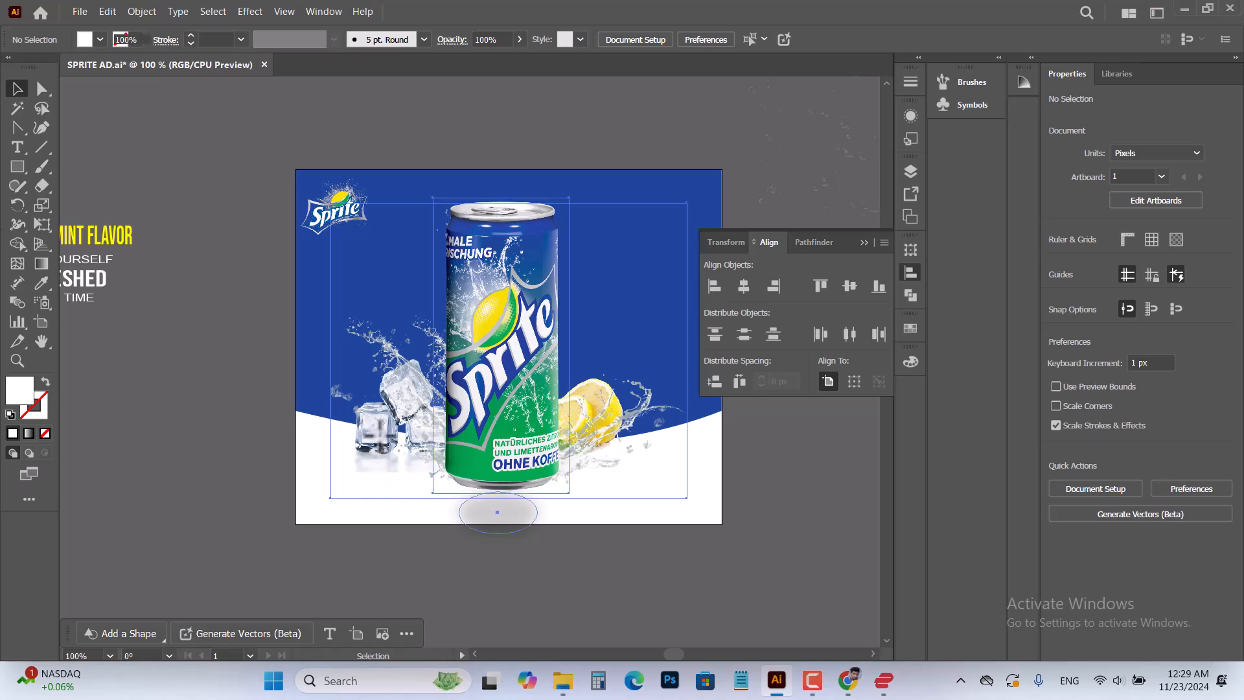
left_click(266, 360)
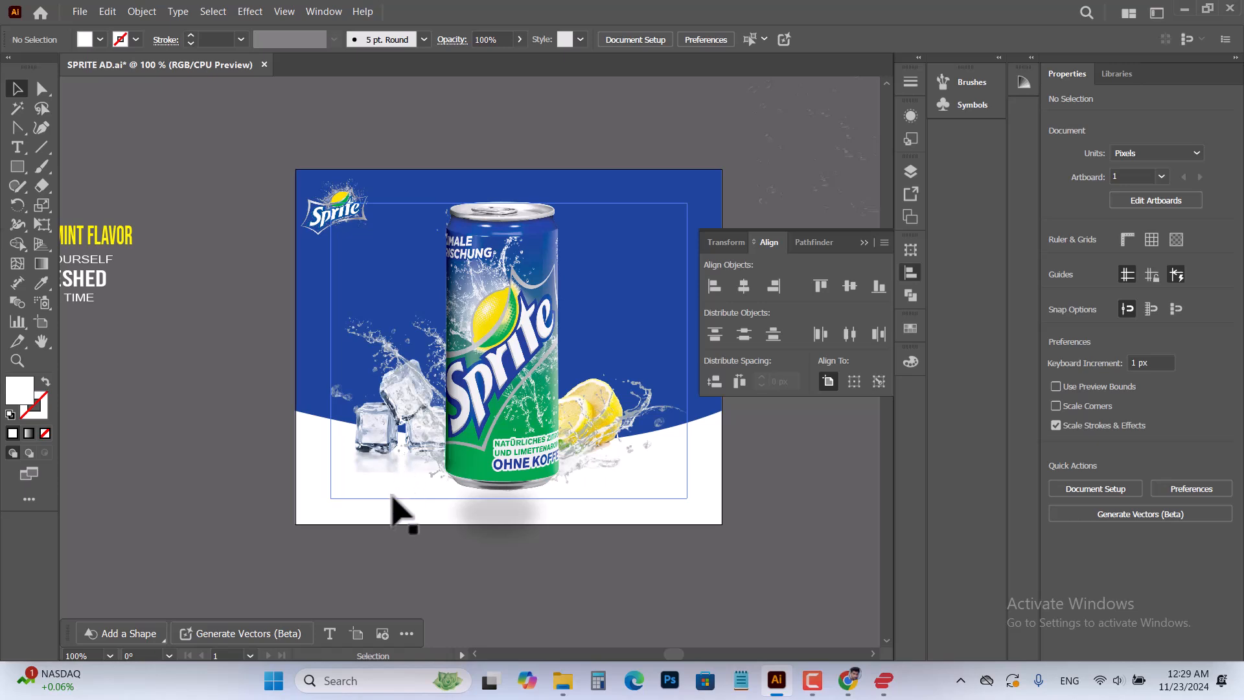
Examine the stacking order of the groups, images and paths inside Layer 1
left_click(865, 243)
left_click(910, 172)
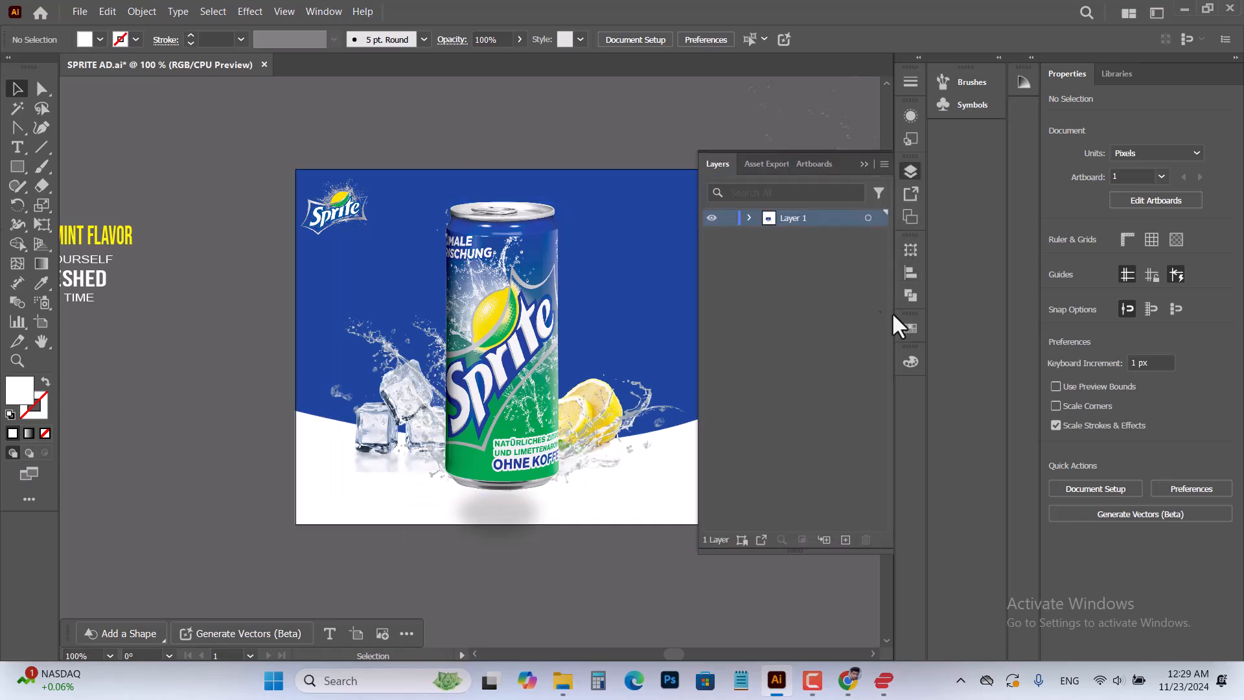
left_click(749, 219)
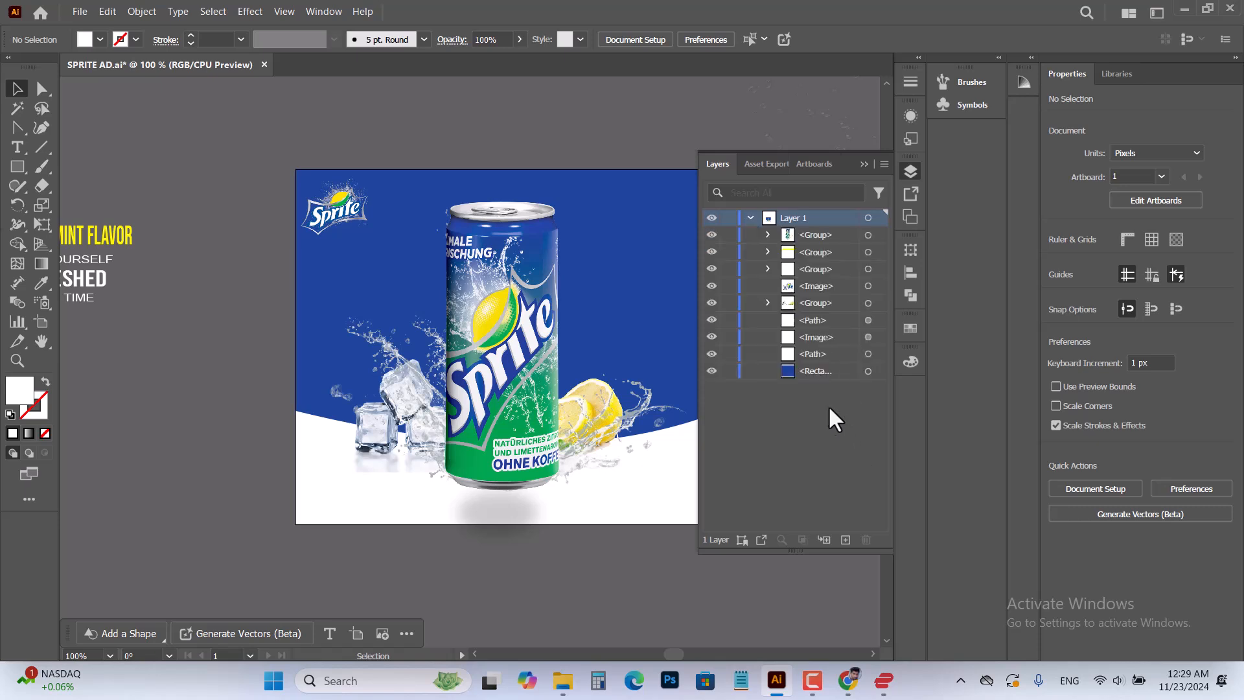
left_click(770, 252)
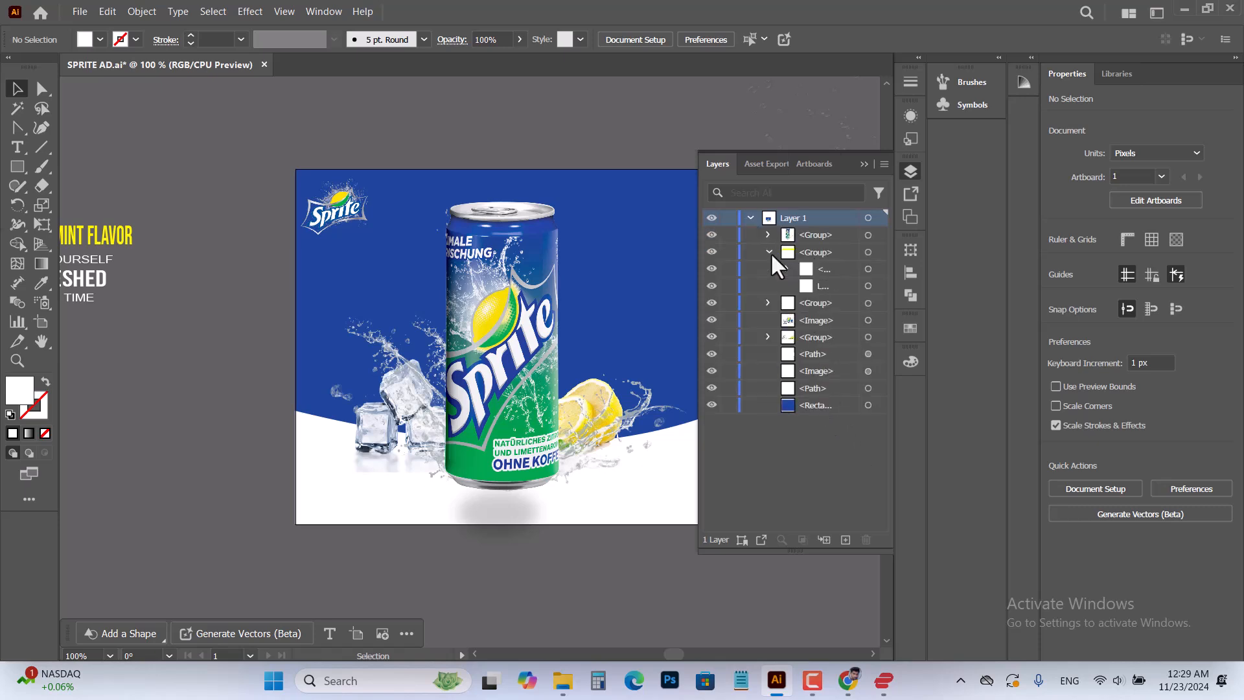
left_click(814, 287)
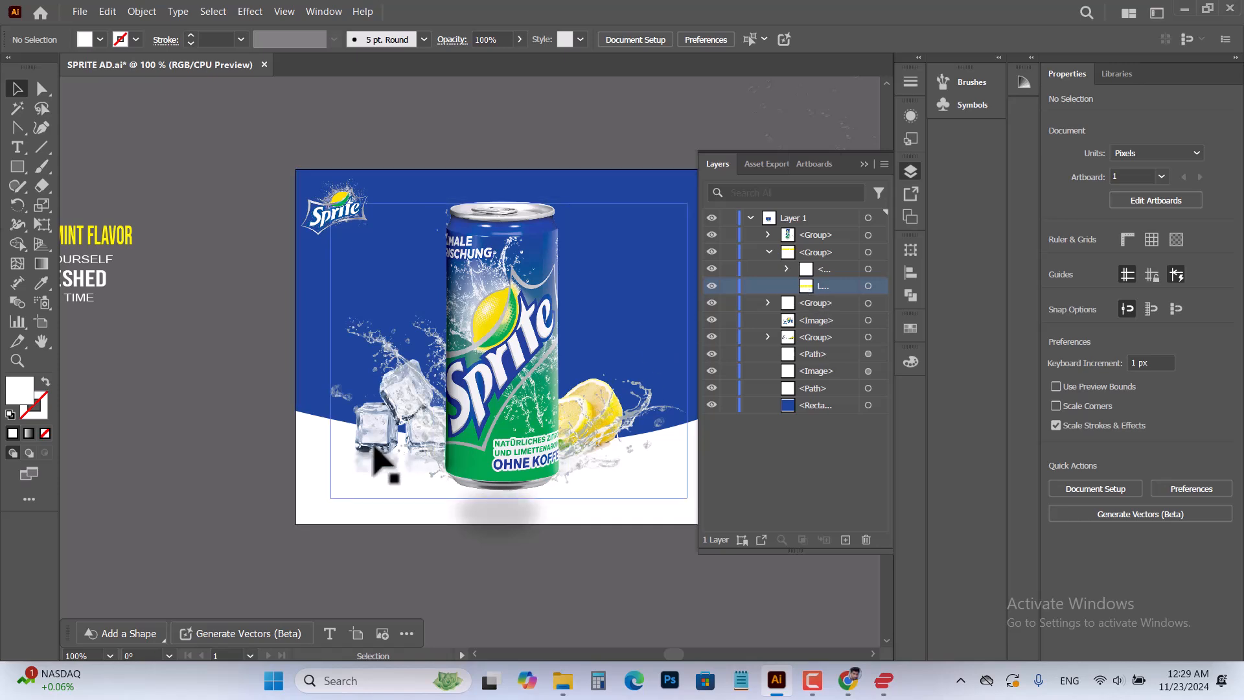
left_click_drag(374, 449, 364, 492)
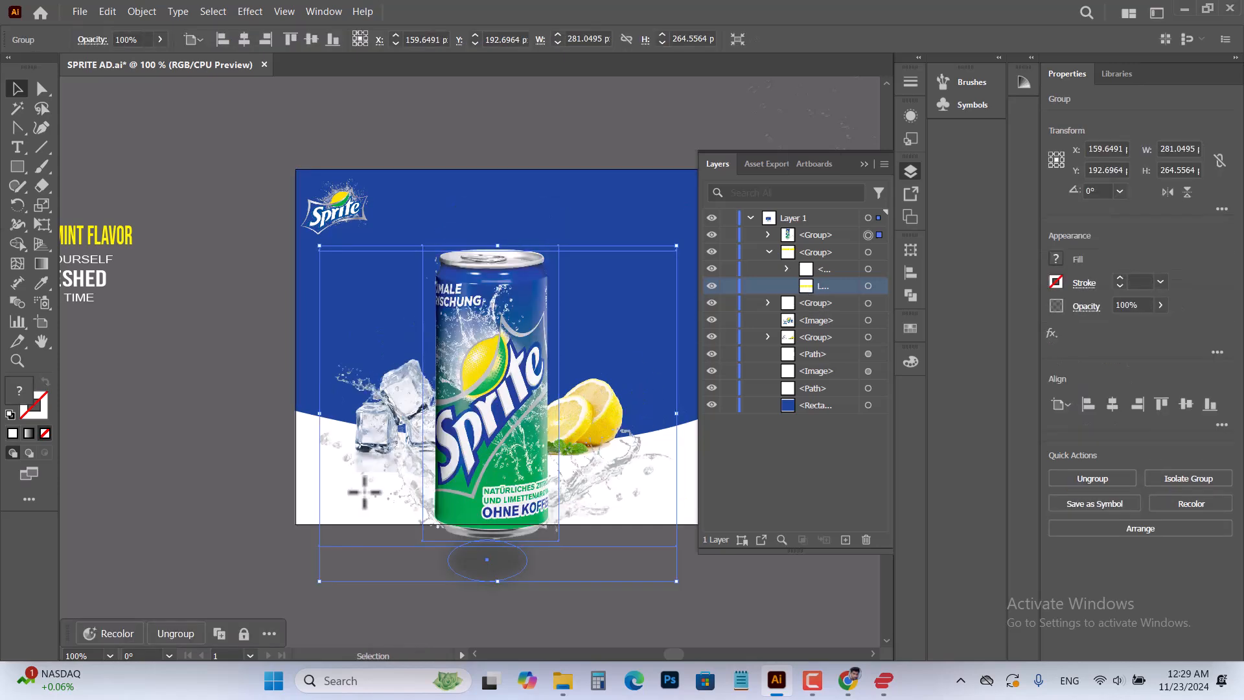
key("ctrl+z")
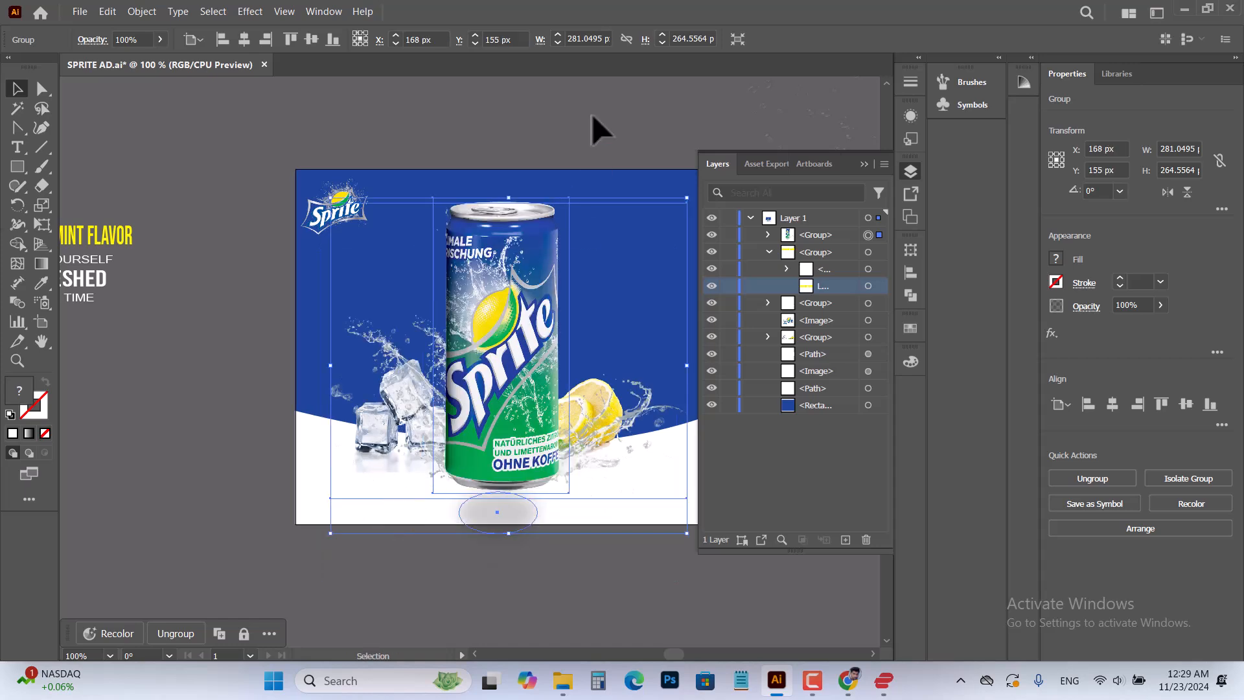
left_click(595, 127)
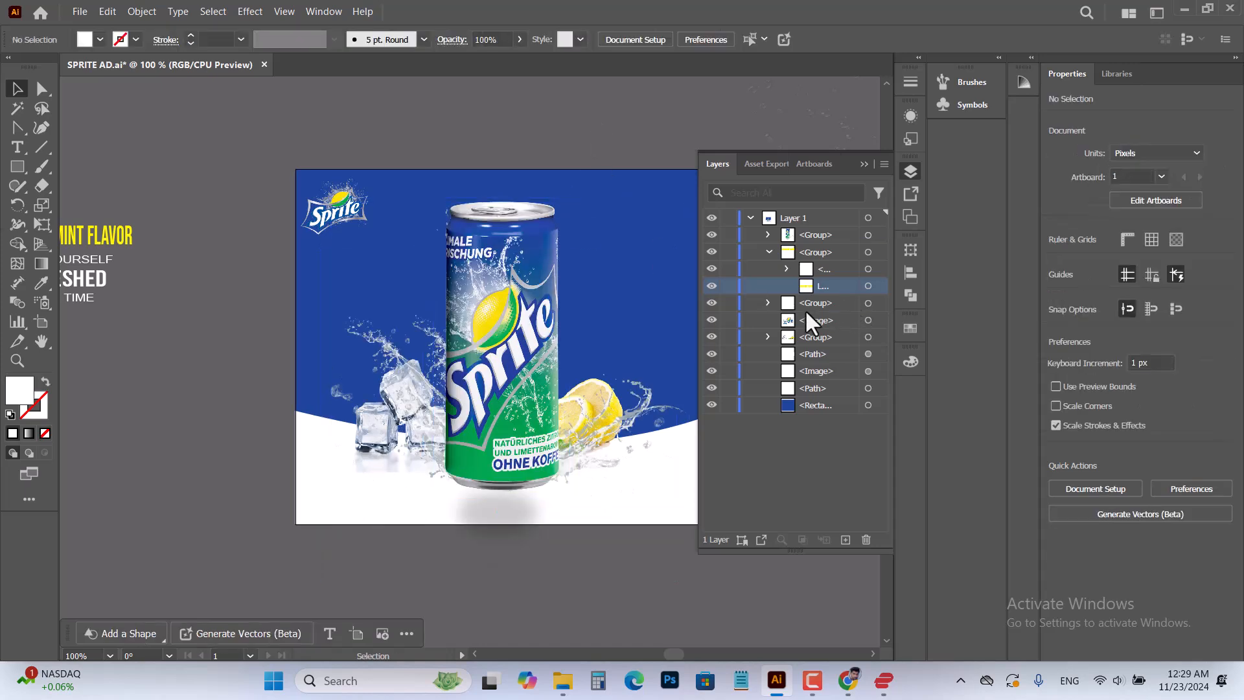
left_click(786, 269)
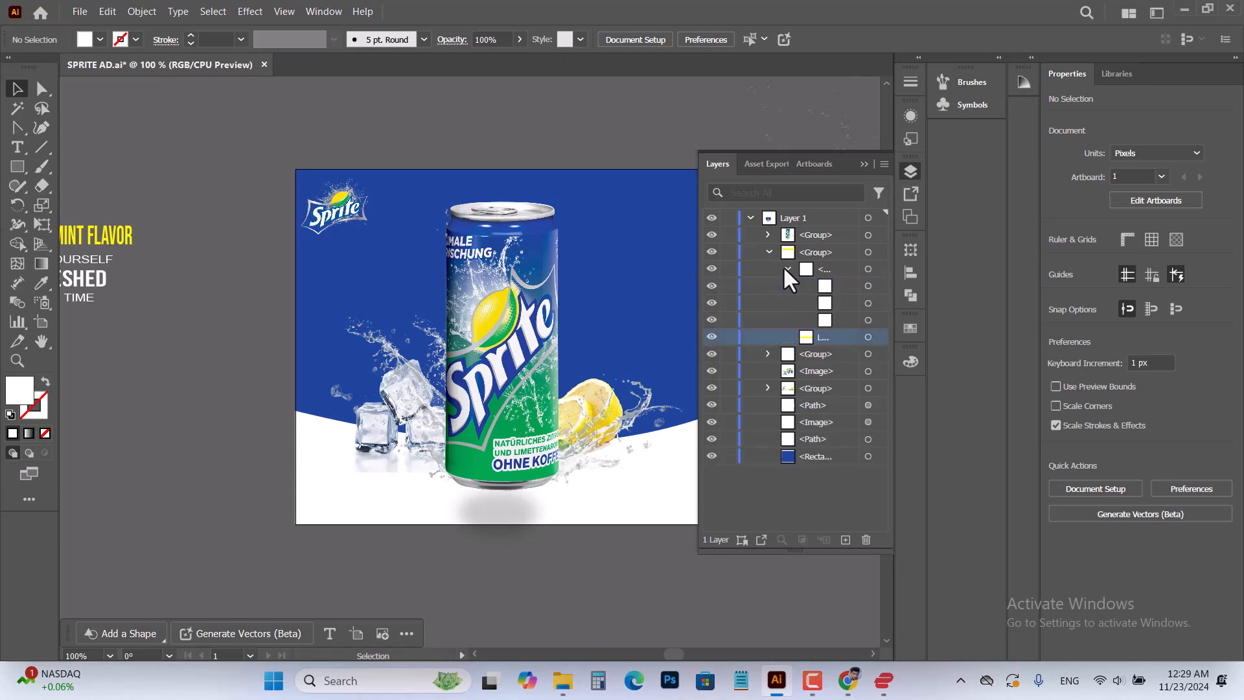
left_click(785, 269)
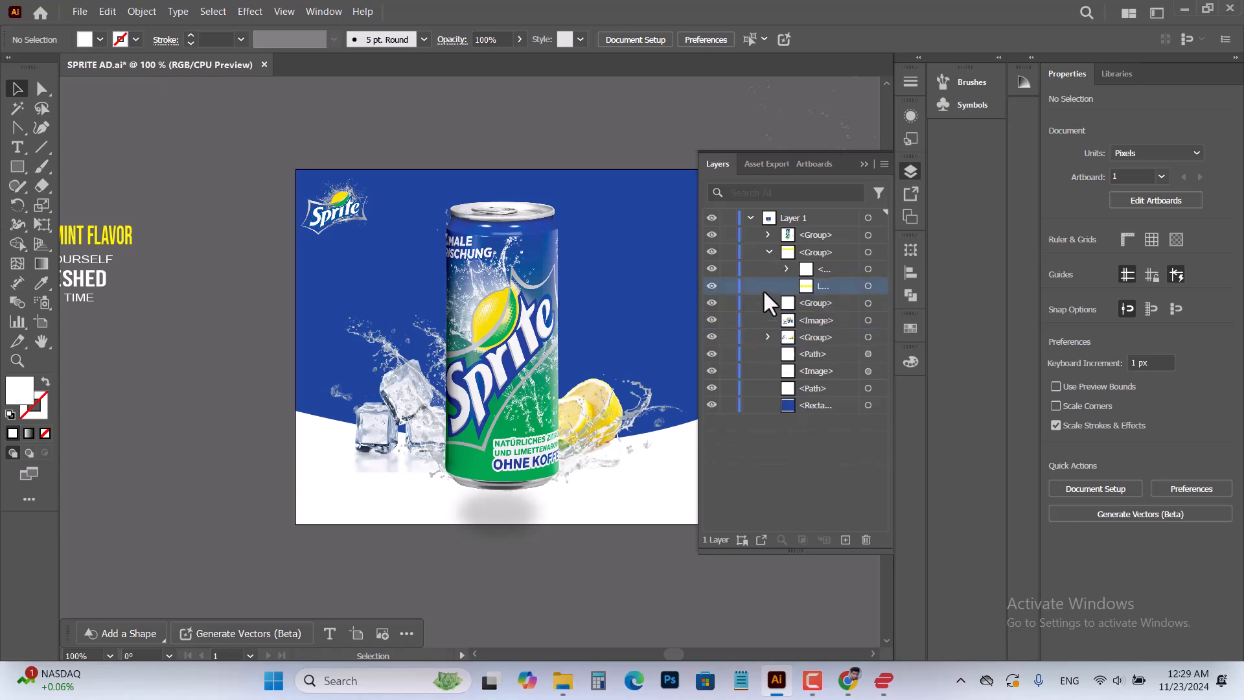
left_click(769, 252)
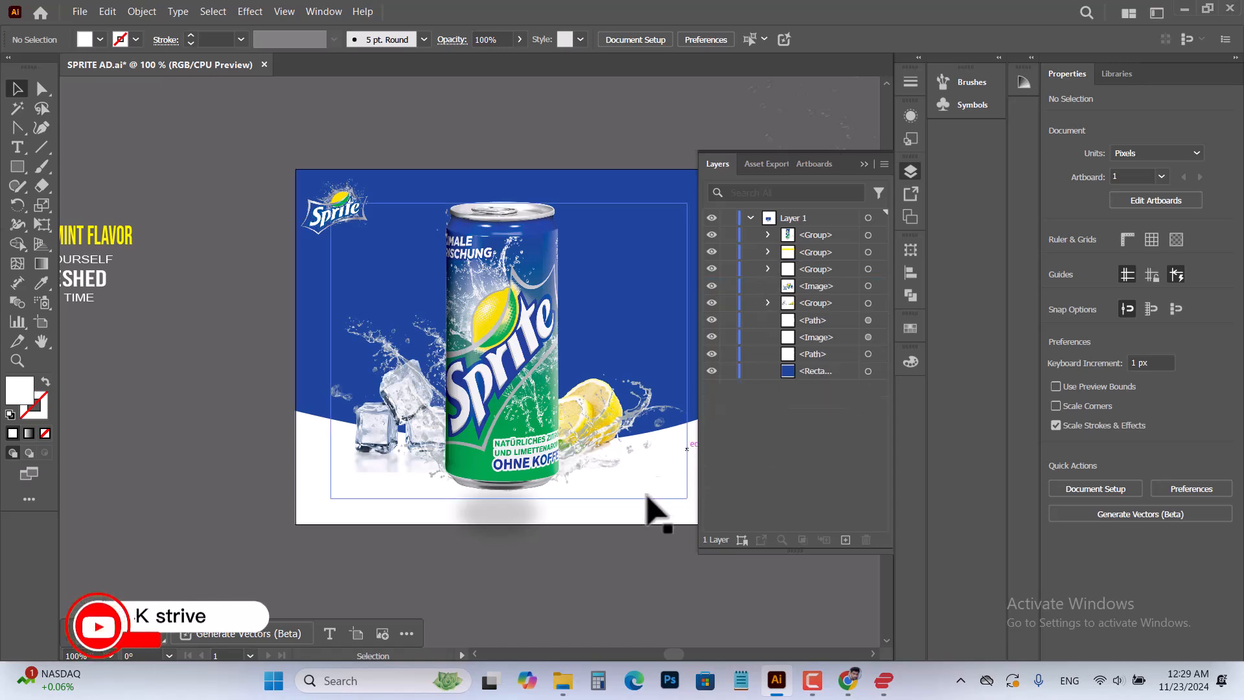
left_click(358, 429)
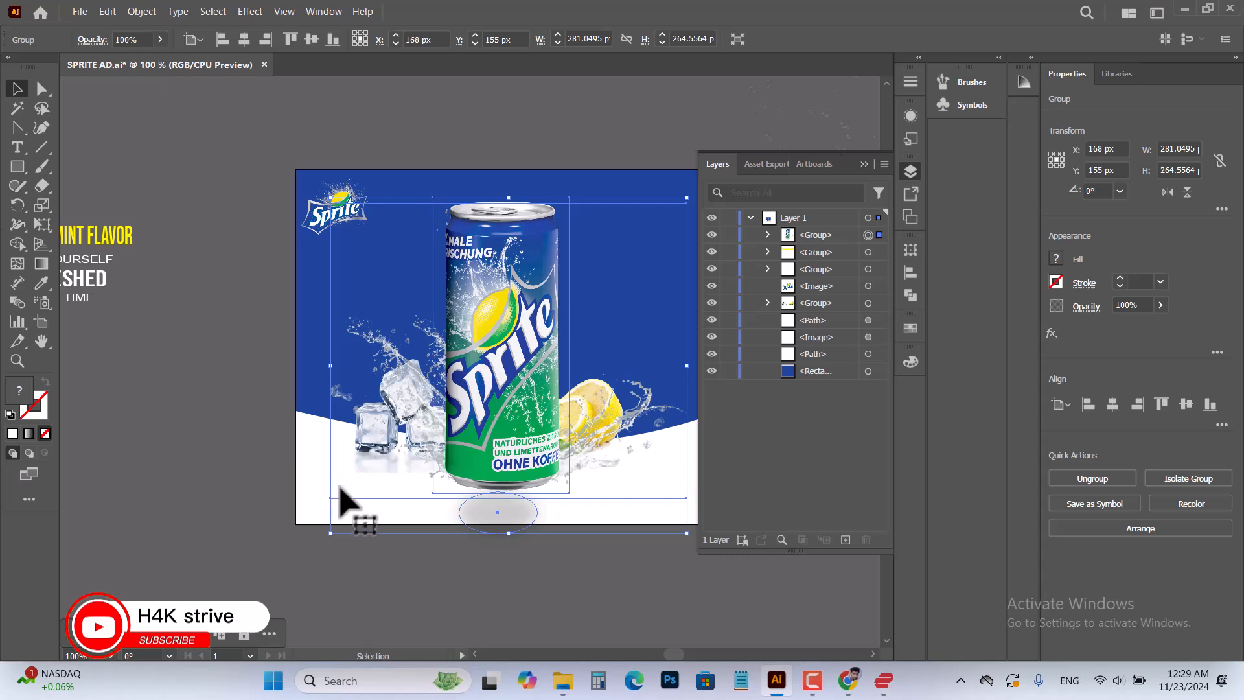
left_click(510, 530)
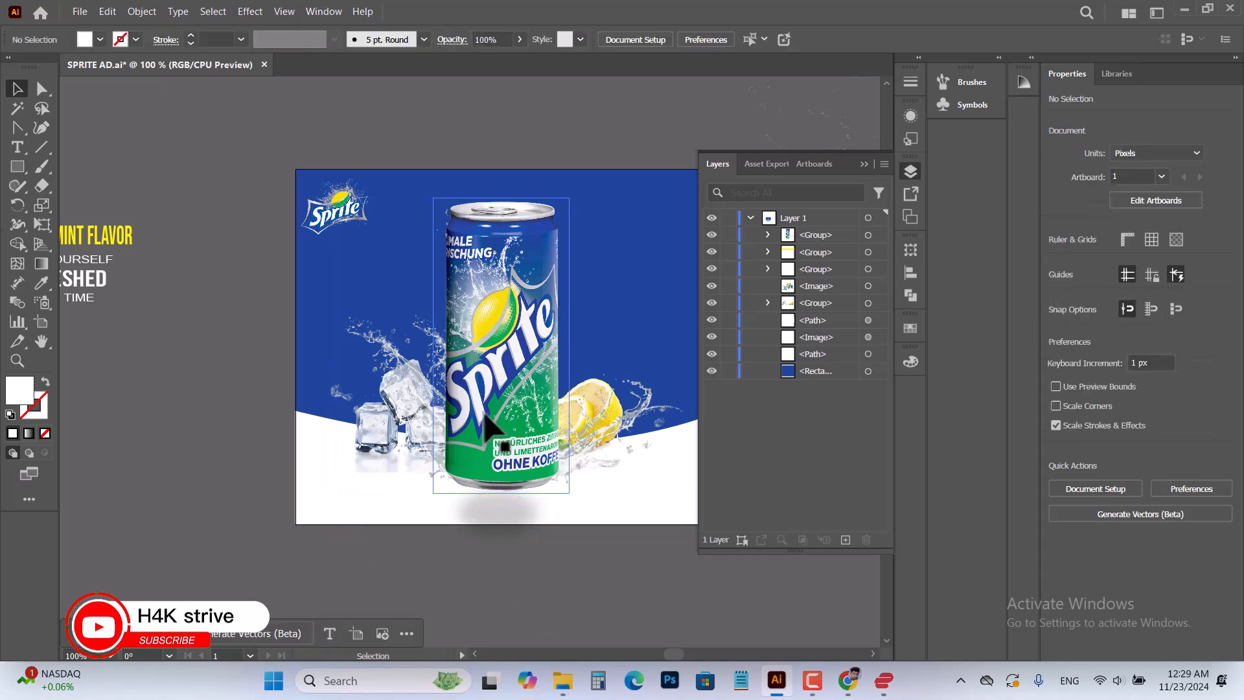
left_click(642, 416)
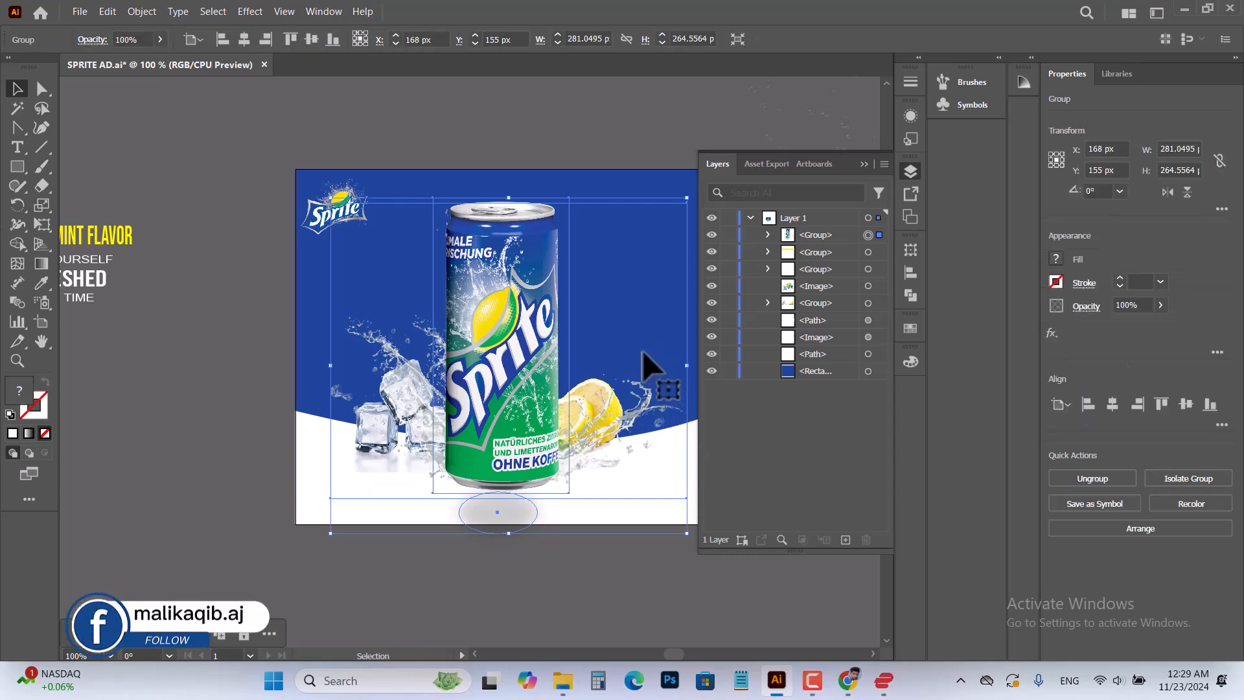
left_click(604, 578)
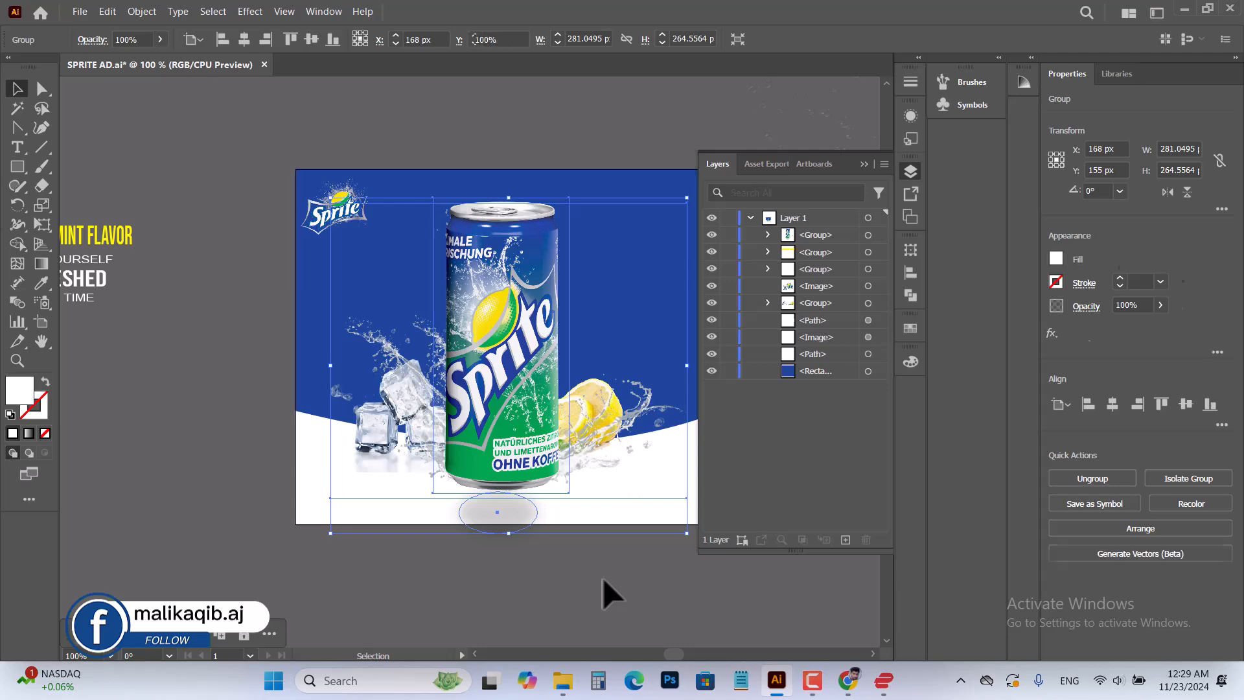
Move the ice cubes and lemon group off the artboard, below its lower-left corner, and return the can group to the artboard's middle
left_click_drag(508, 453, 560, 445)
left_click_drag(387, 424, 135, 569)
left_click_drag(608, 388, 512, 397)
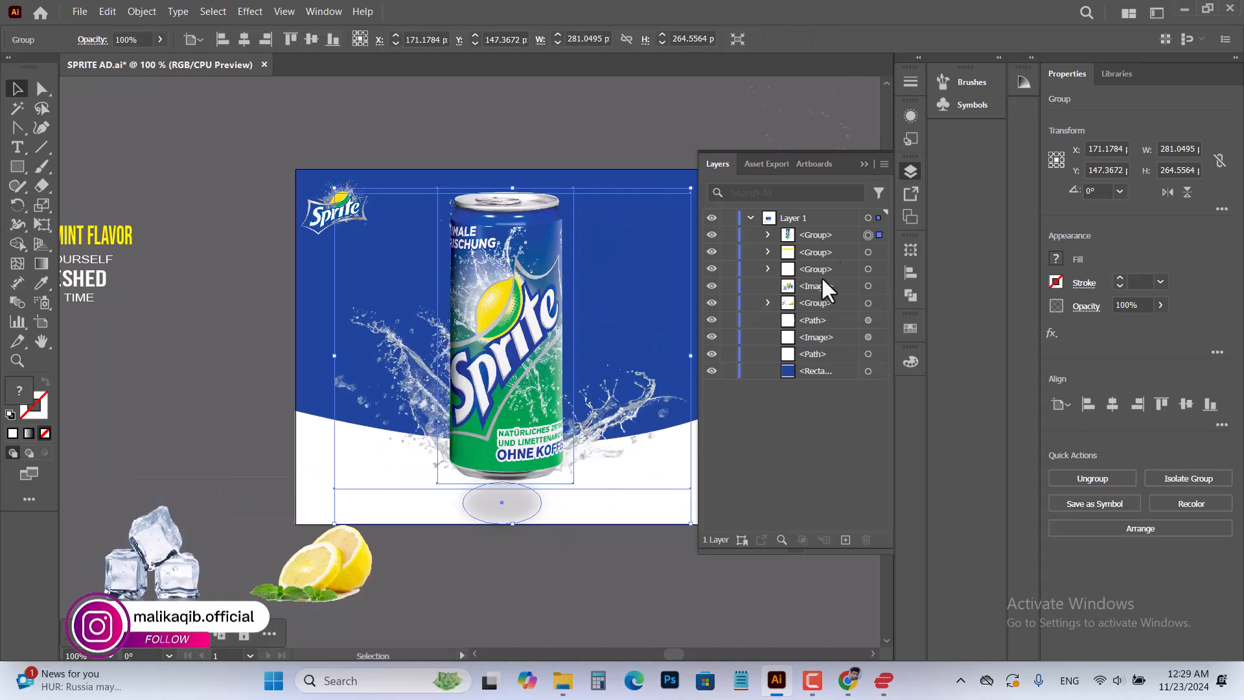
left_click(522, 127)
left_click(513, 261)
left_click(865, 164)
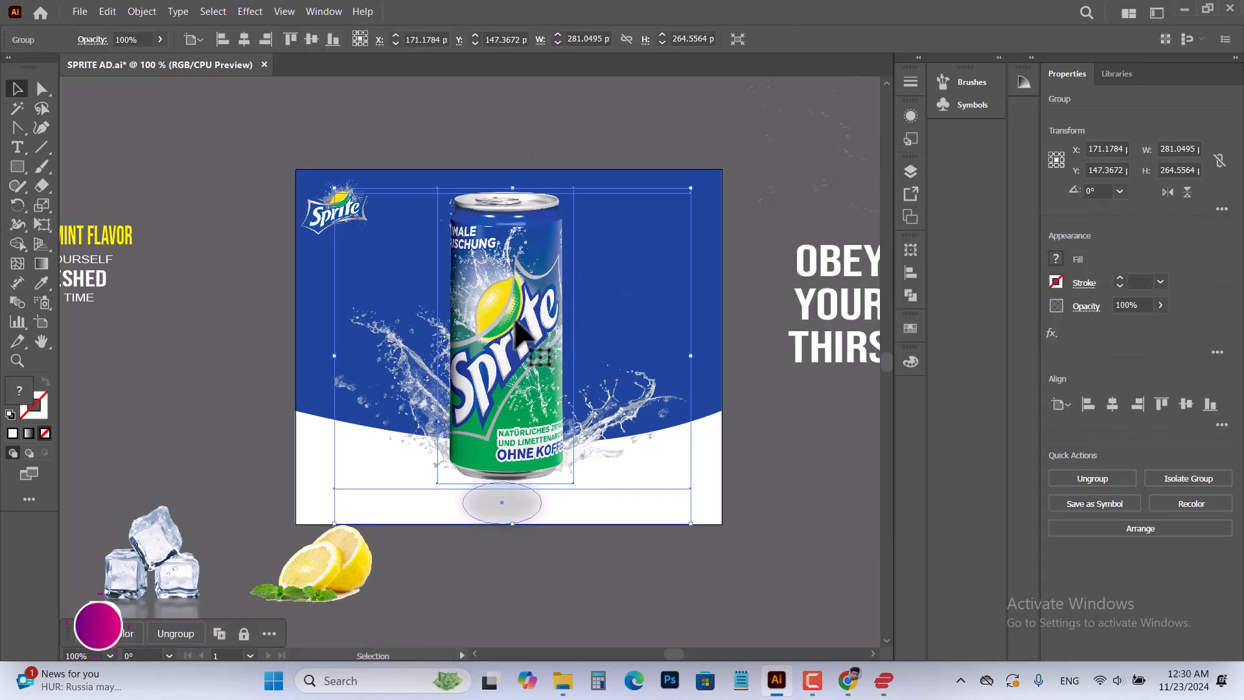
Nudge the can group down about 9 px to a Y position of 156.3672 px
left_click(505, 119)
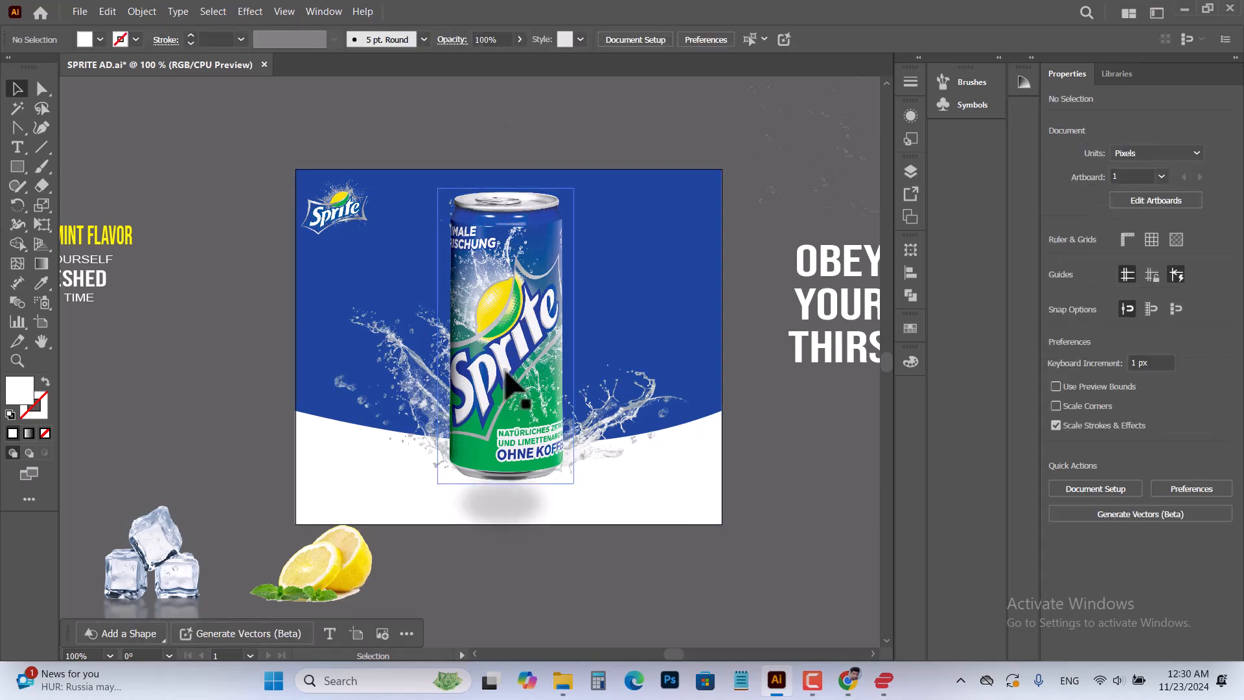
left_click(506, 417)
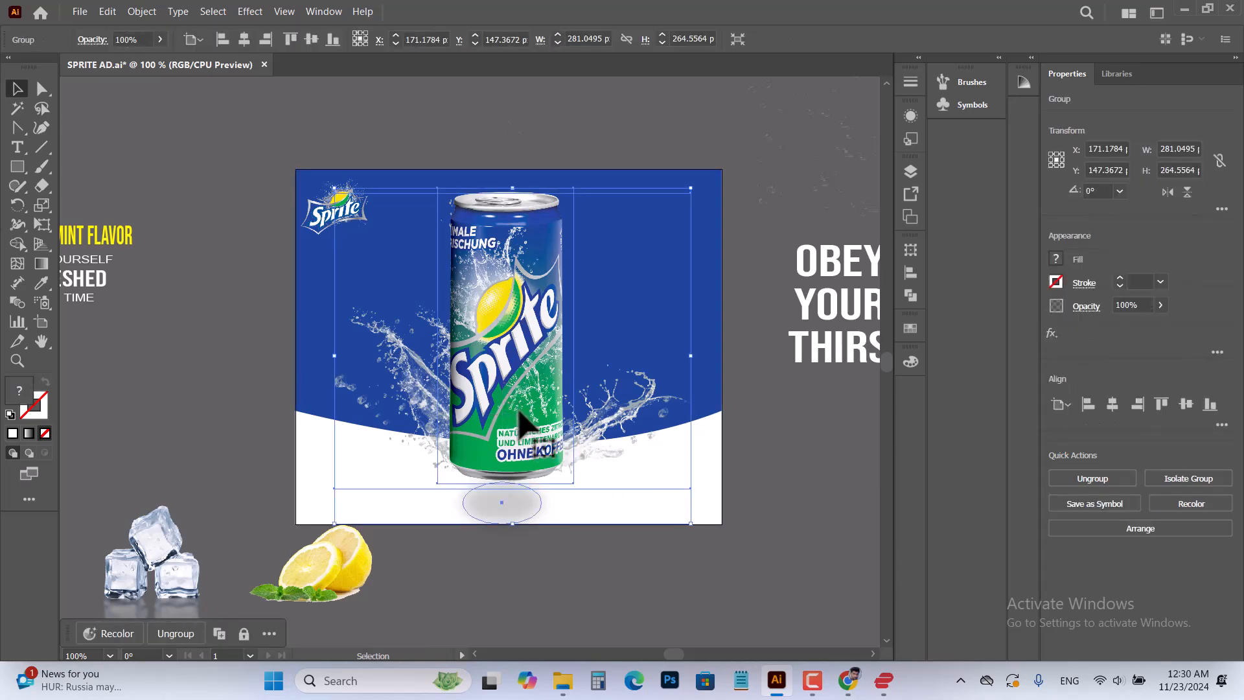
key("Down")
key("Down")
key("Down")
key("Down")
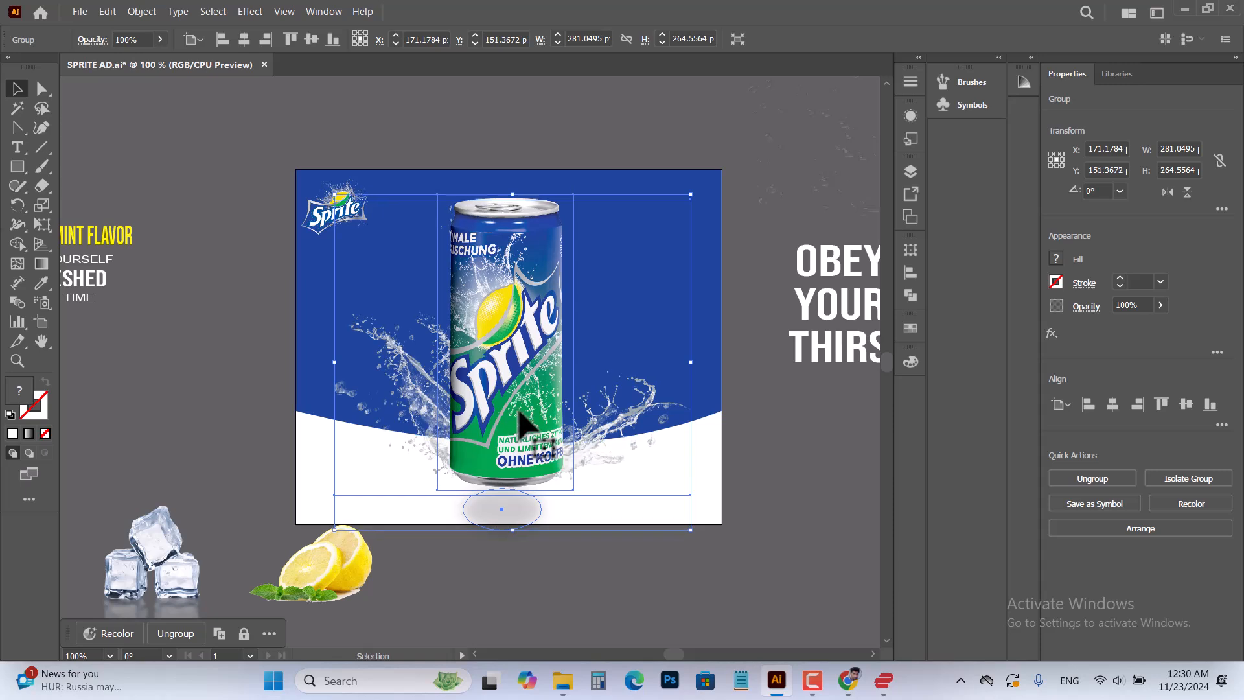
key("Down")
key("Down")
key("Down")
key("Down")
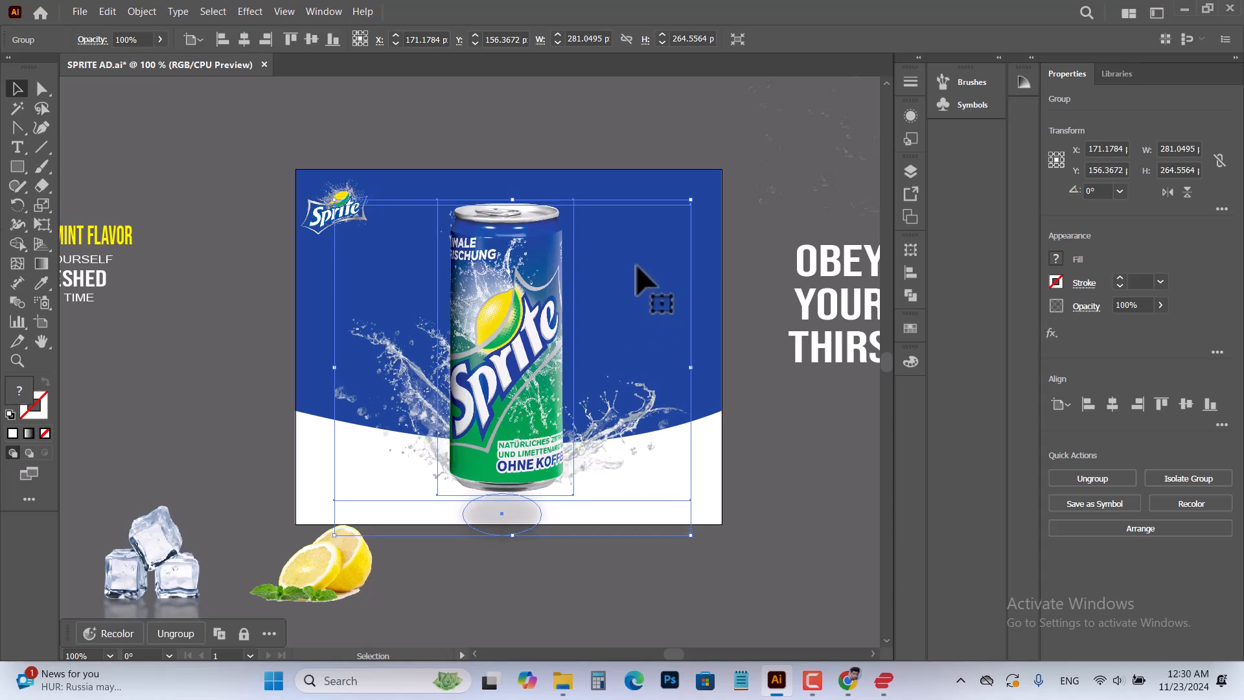
Center the can and splash group horizontally on the artboard, at an X position of 168 px
left_click(384, 131)
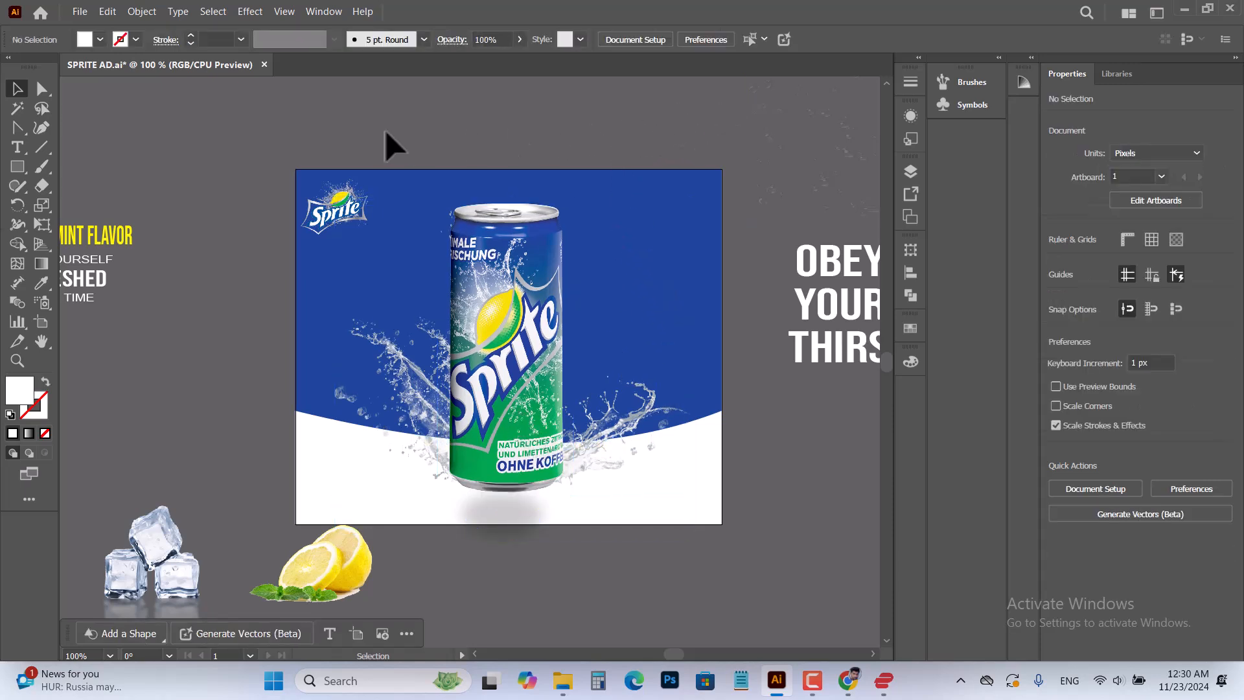
left_click(509, 355)
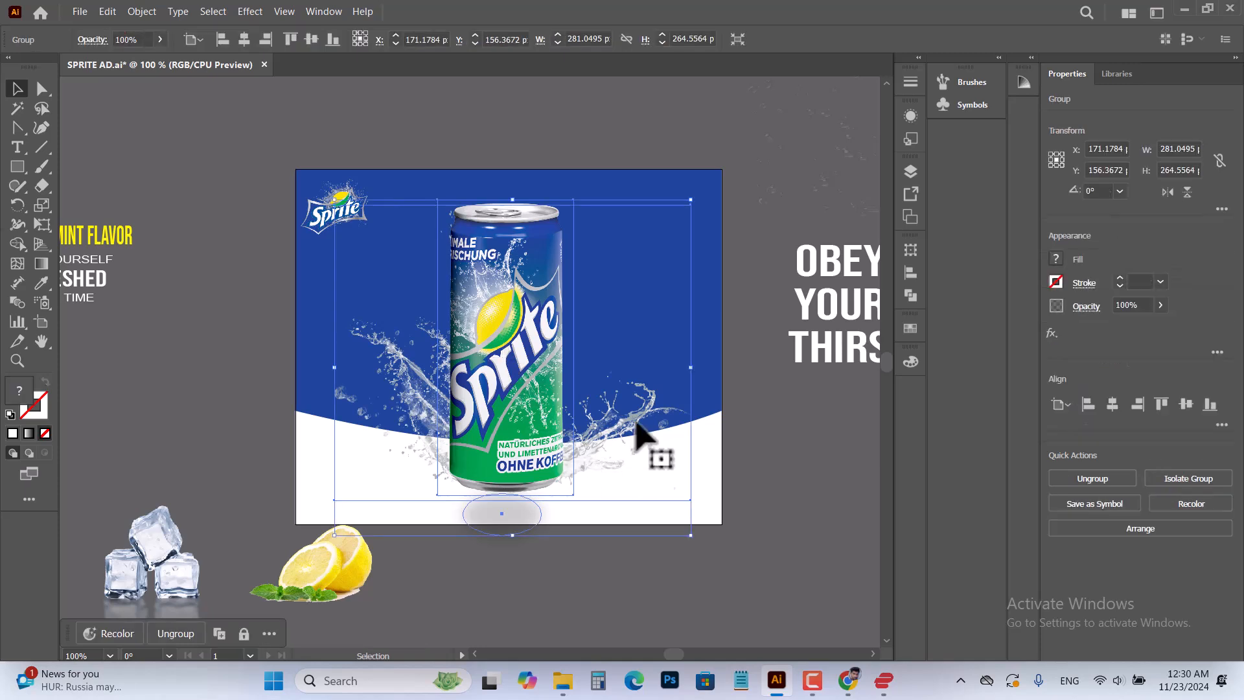
left_click(243, 40)
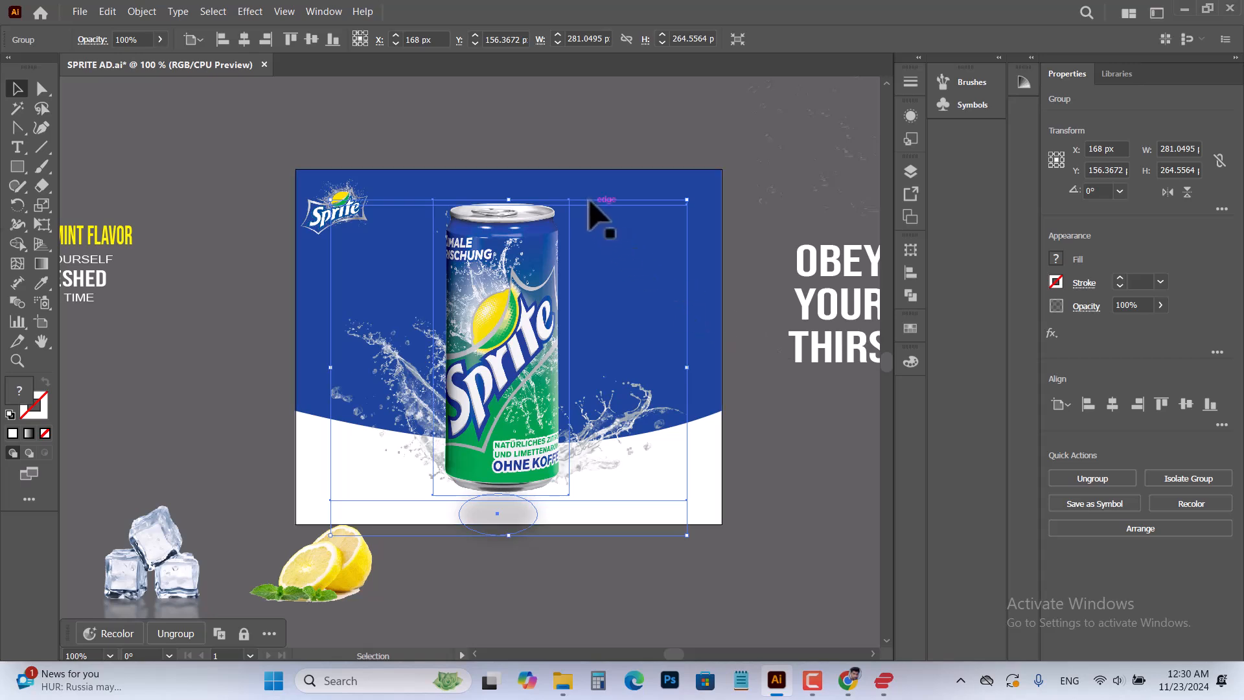
left_click(568, 129)
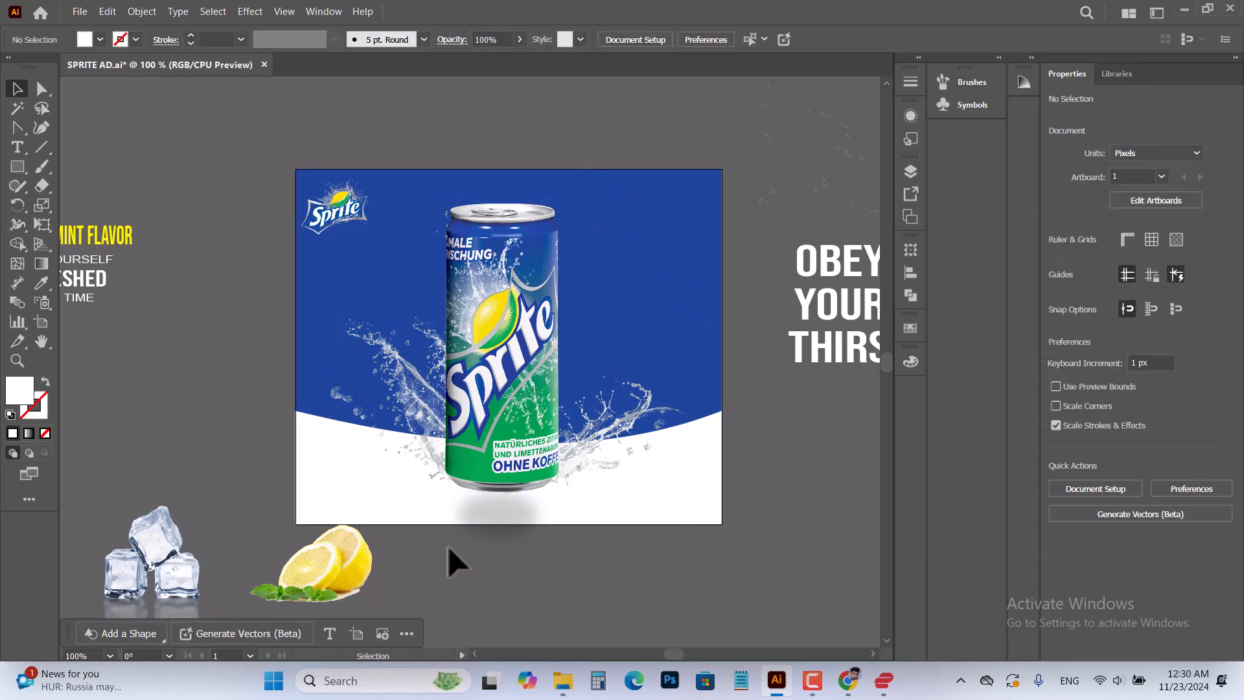
Bring the ice cubes and lemon group to the front and move it onto the artboard around the can's base
left_click_drag(346, 566, 383, 542)
right_click(382, 543)
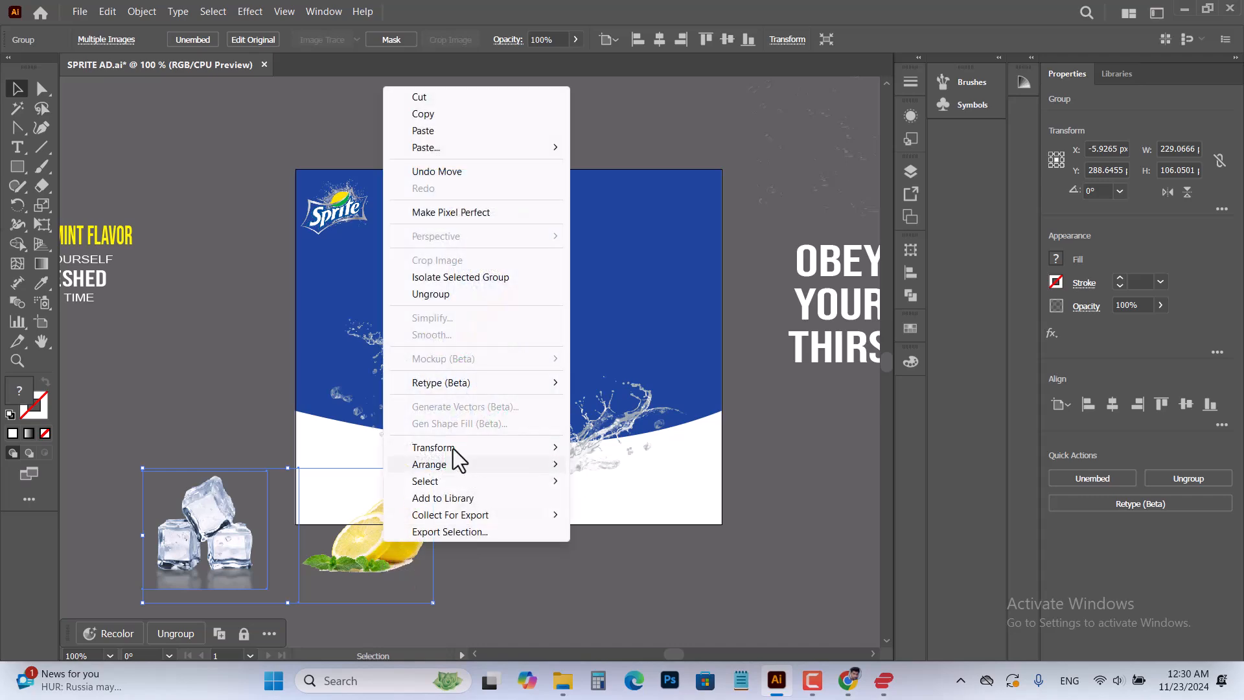
mouse_move(556, 467)
left_click(636, 468)
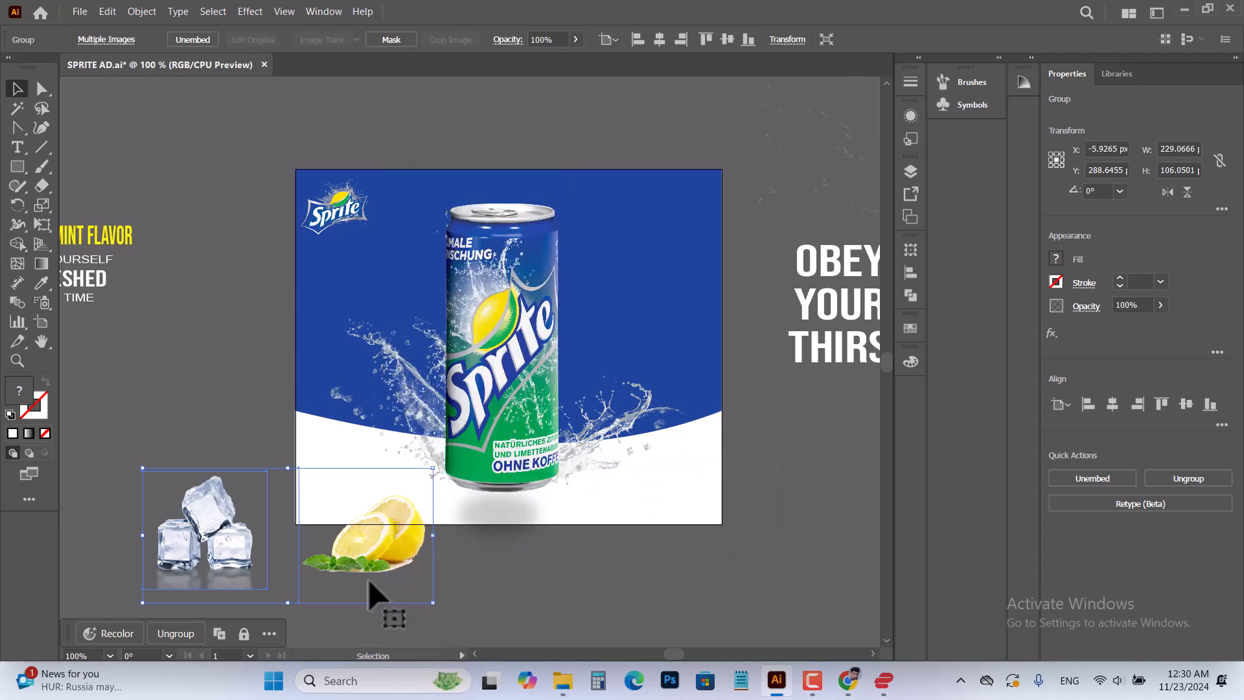
left_click_drag(350, 580, 563, 489)
scroll(647, 570, "up", 2)
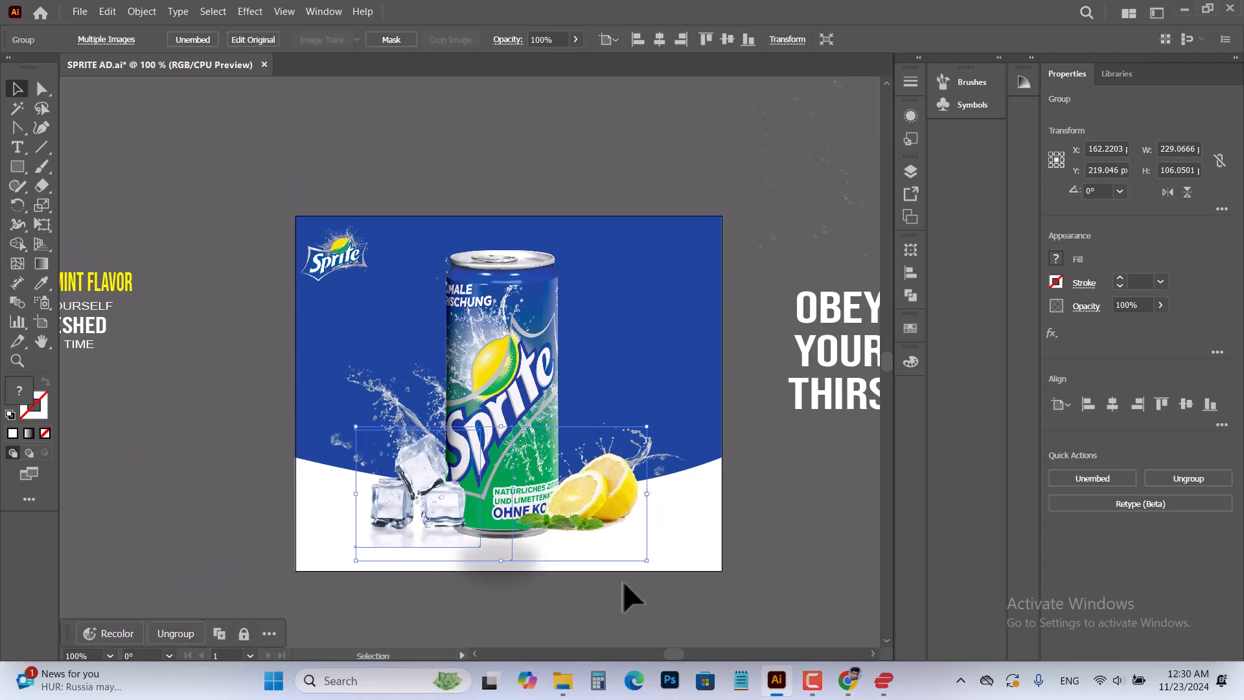
left_click(787, 492)
Nudge the ice cubes and lemon group down 3 px, then center it horizontally on the artboard at X 168 px
scroll(541, 593, "up", 4)
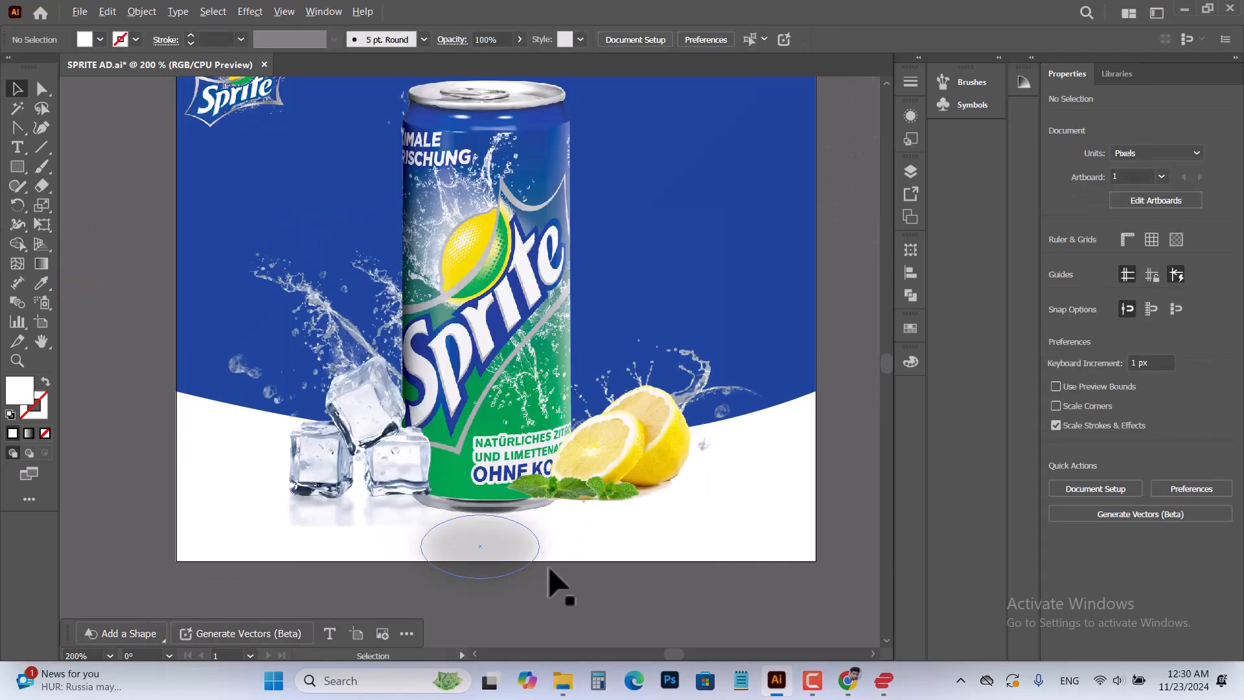
left_click(643, 424)
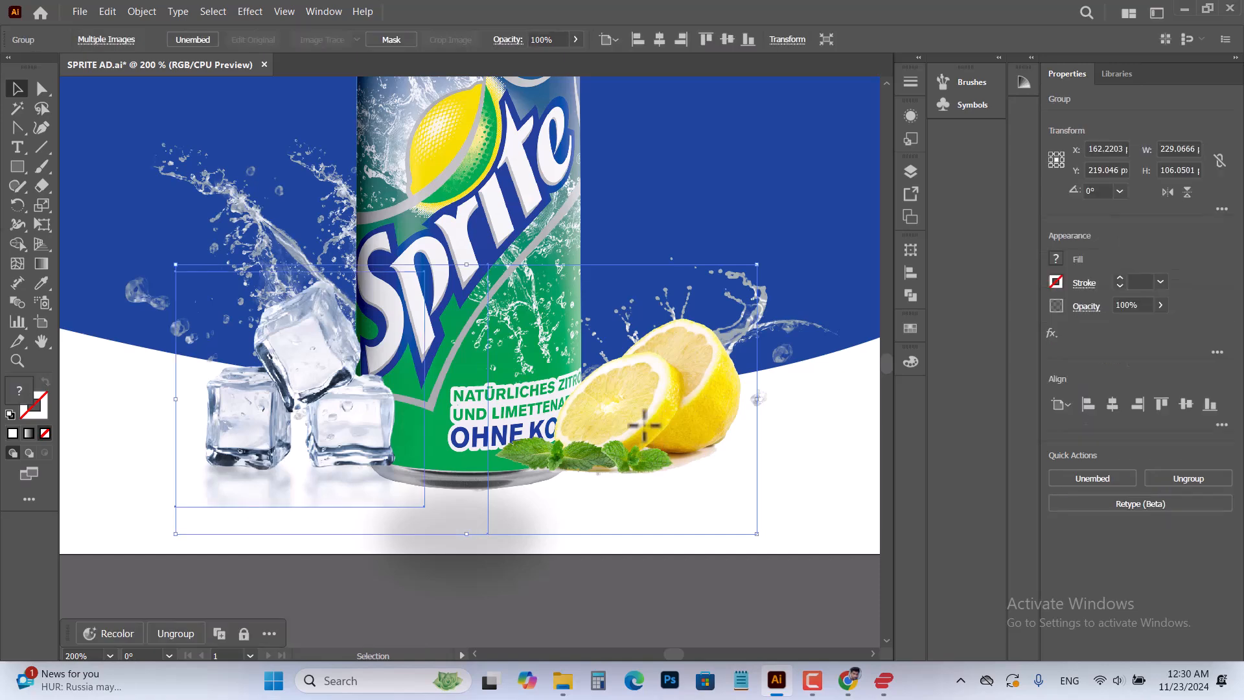
key("Down")
key("Down")
key("Down")
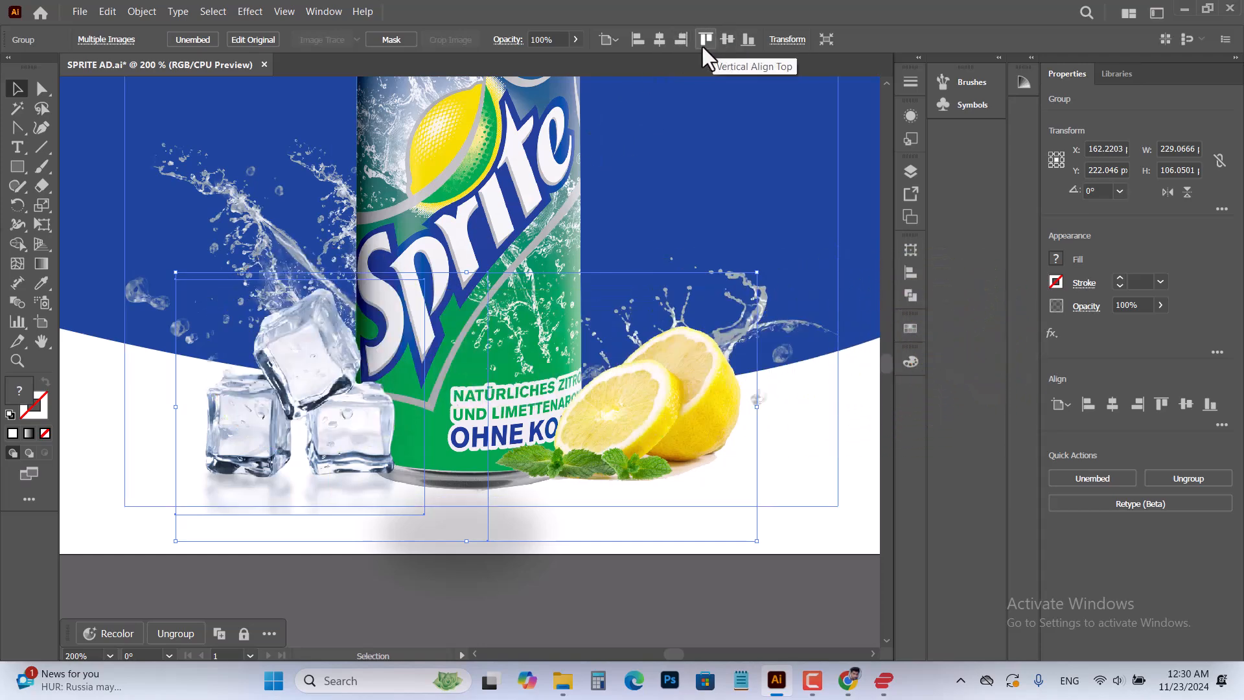
left_click(665, 42)
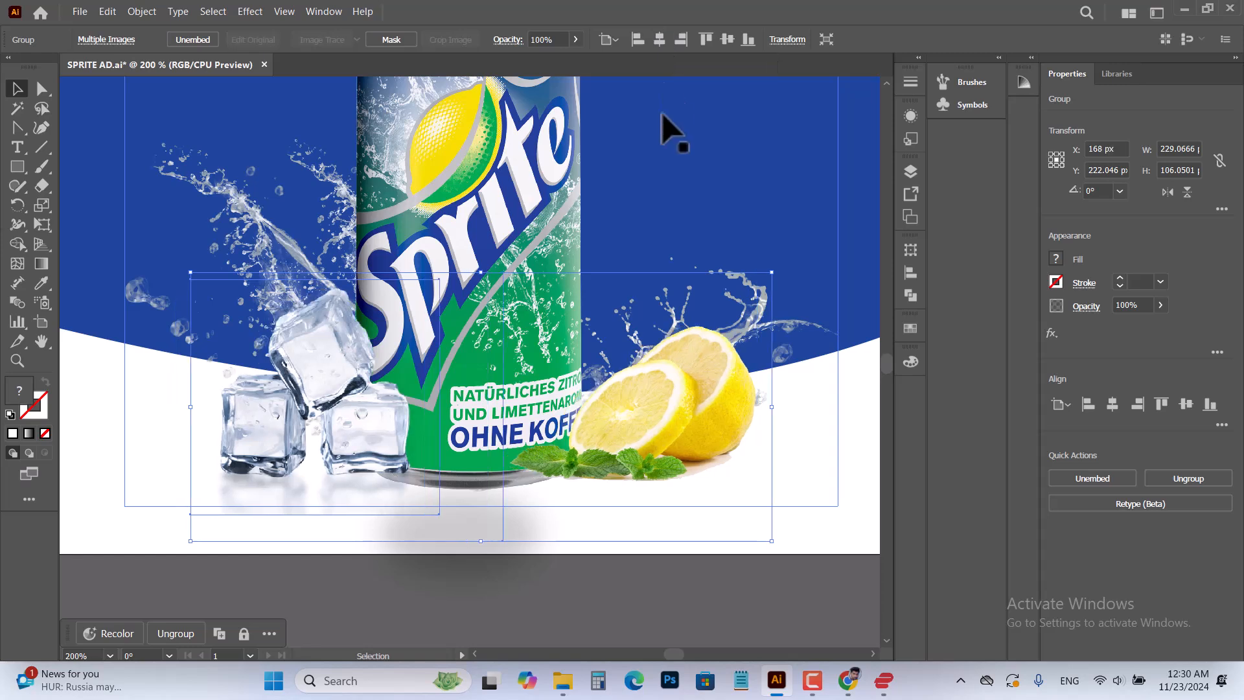
left_click(570, 590)
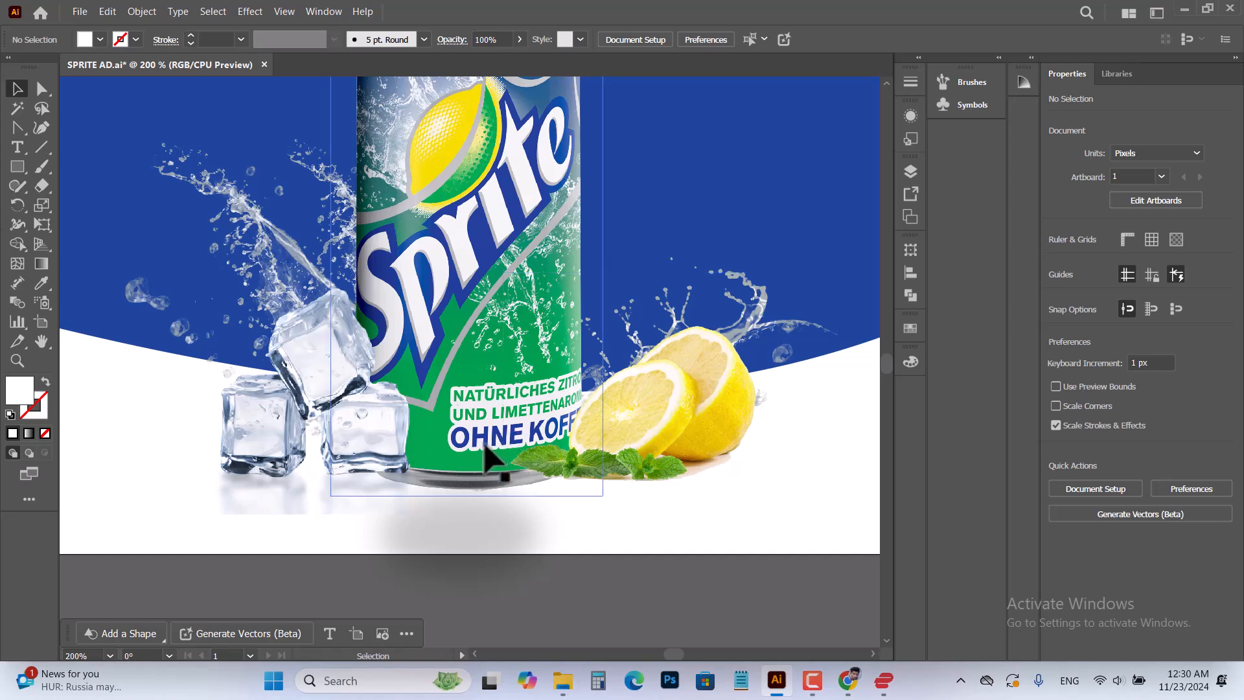
Move the OBEY YOUR THIRST slogan onto the blue background to the right of the can
scroll(472, 486, "down", 2)
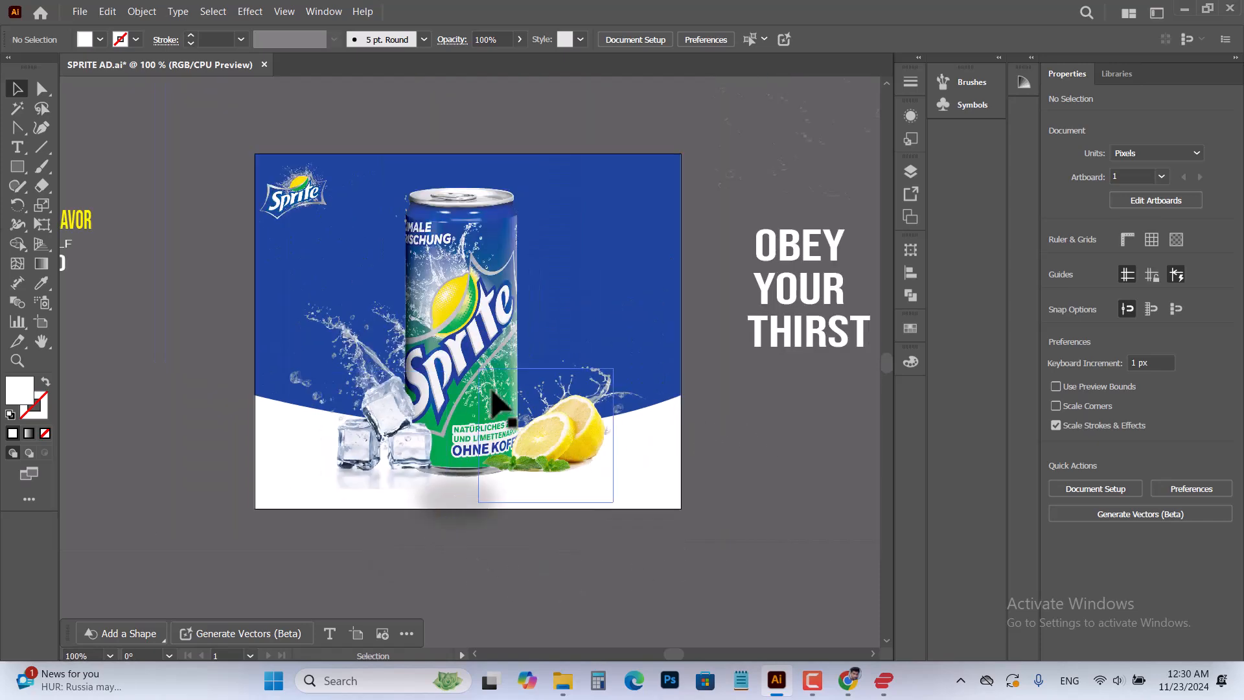
left_click(813, 291)
left_click_drag(812, 291, 607, 280)
left_click(788, 387)
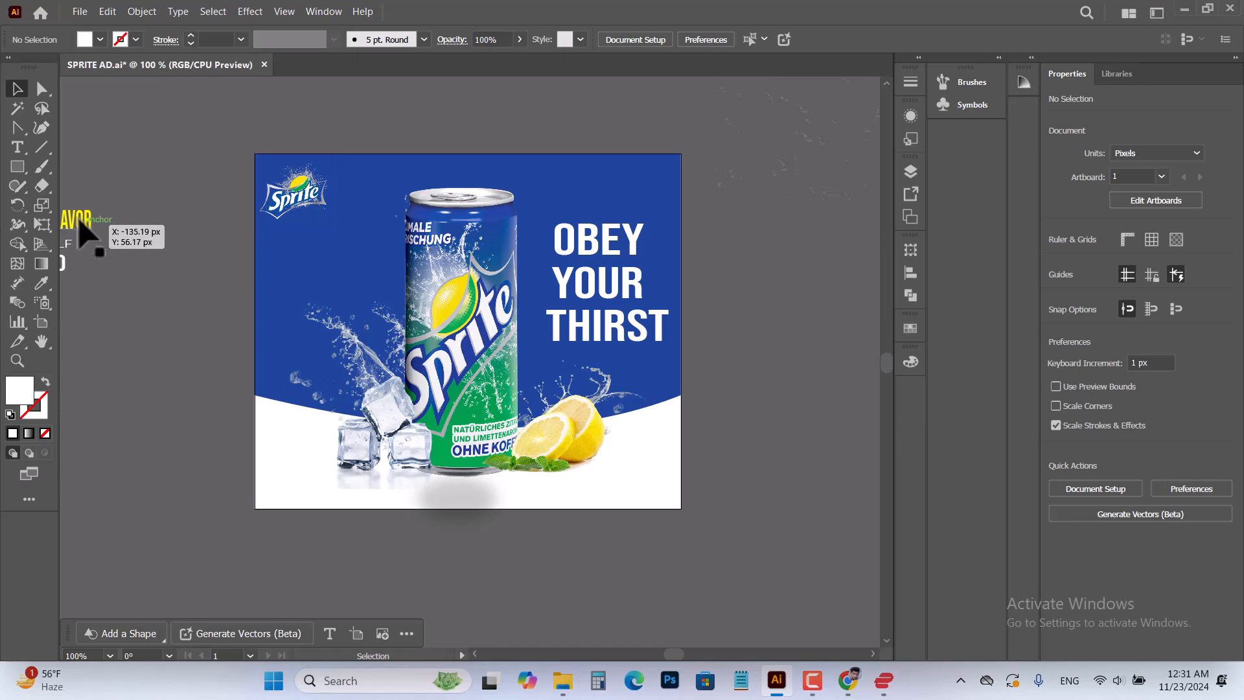
Move the LEMON MINT FLAVOR text group onto the blue background left of the can, below the Sprite logo
left_click_drag(81, 223, 375, 263)
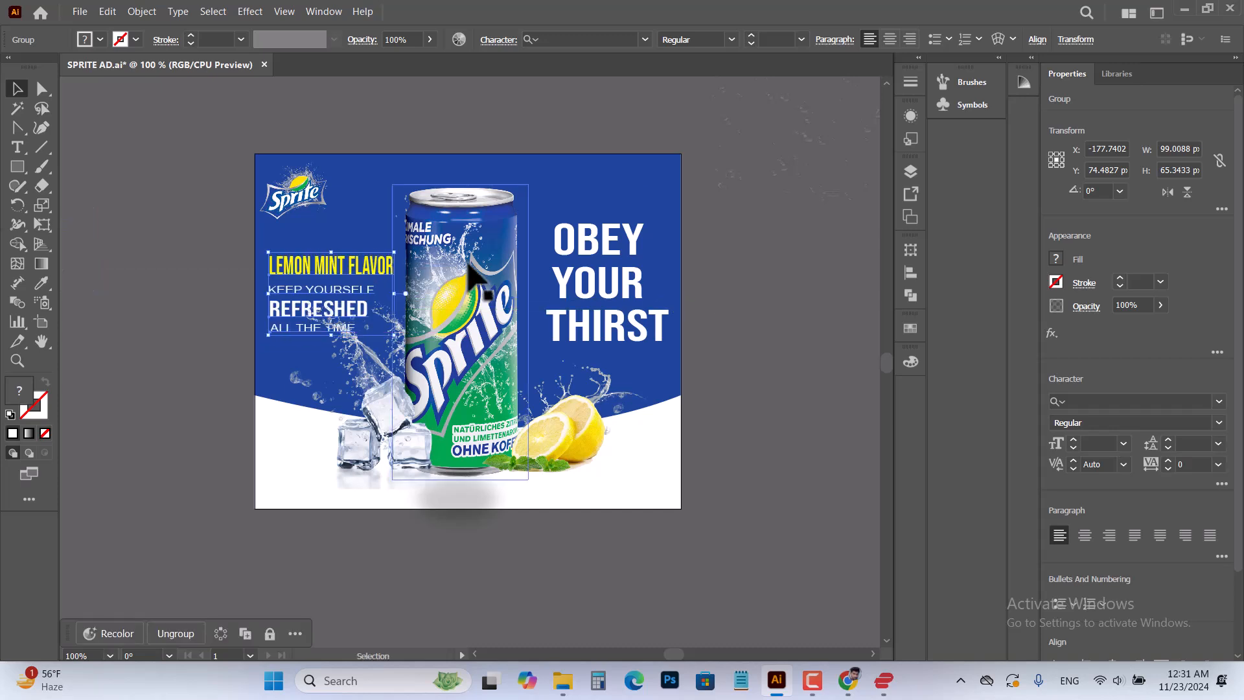
left_click(806, 181)
left_click(784, 317)
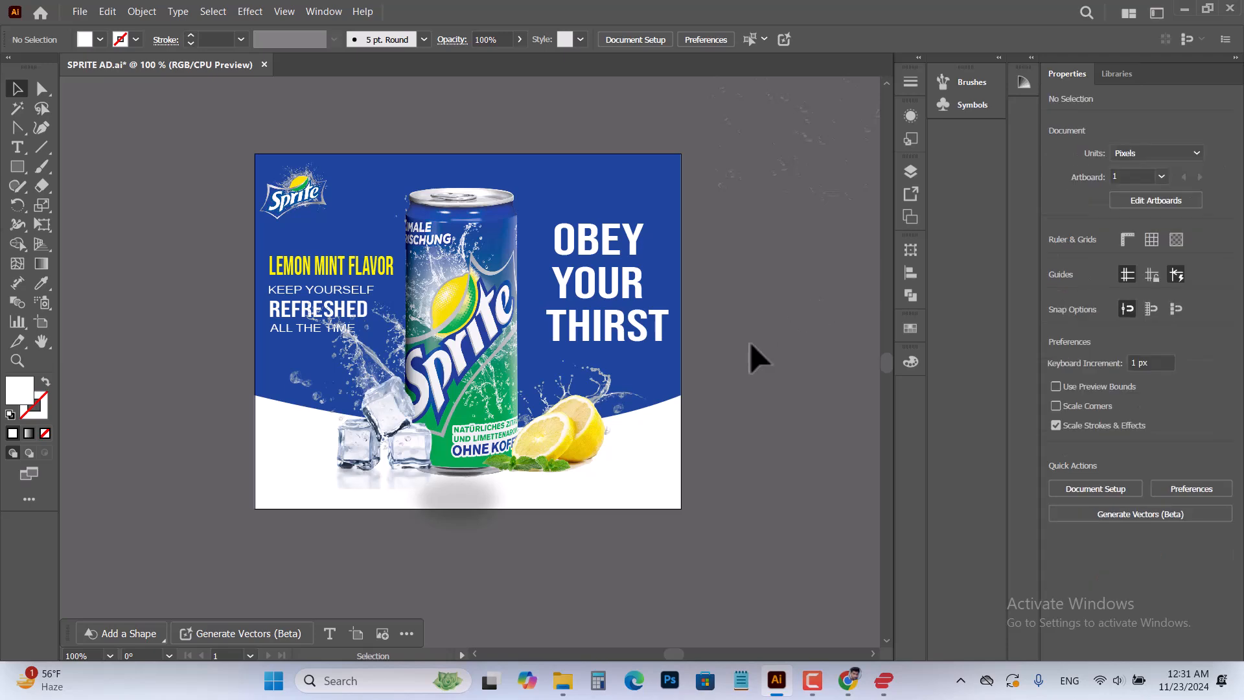
Move the faint waters drops.png image from outside the artboard so that it covers the advertisement
scroll(751, 368, "down", 5)
key("ctrl+minus")
left_click_drag(762, 269, 589, 392)
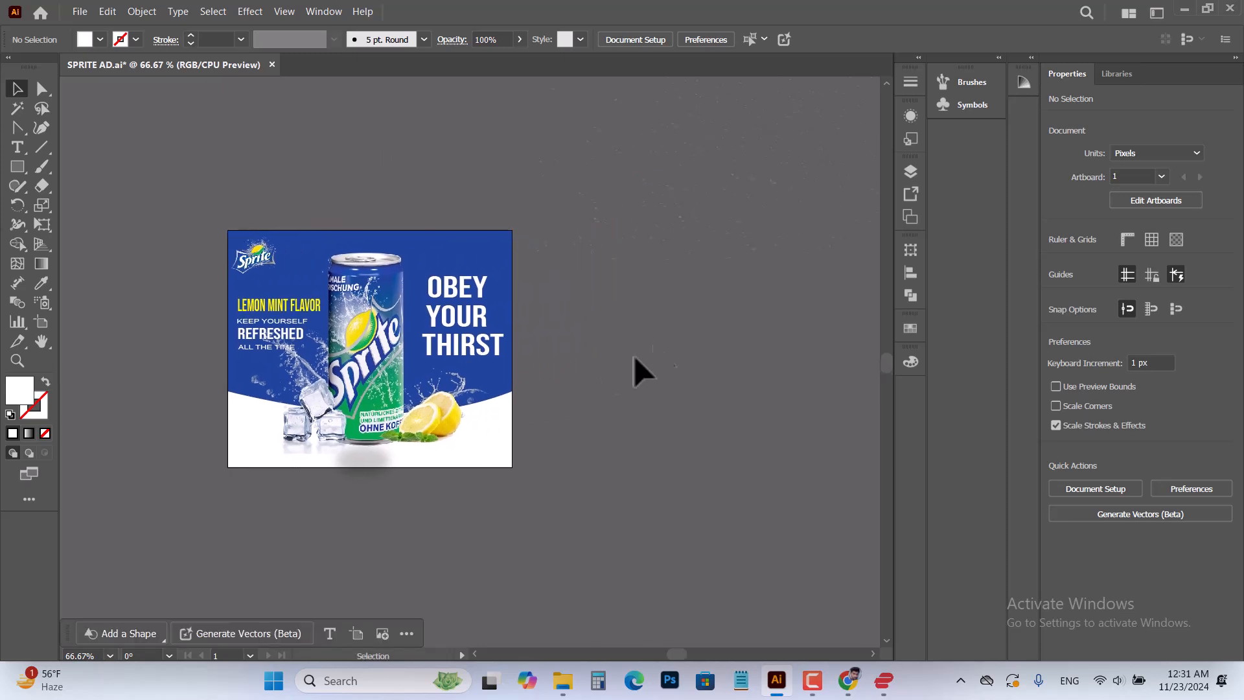
double_click(674, 201)
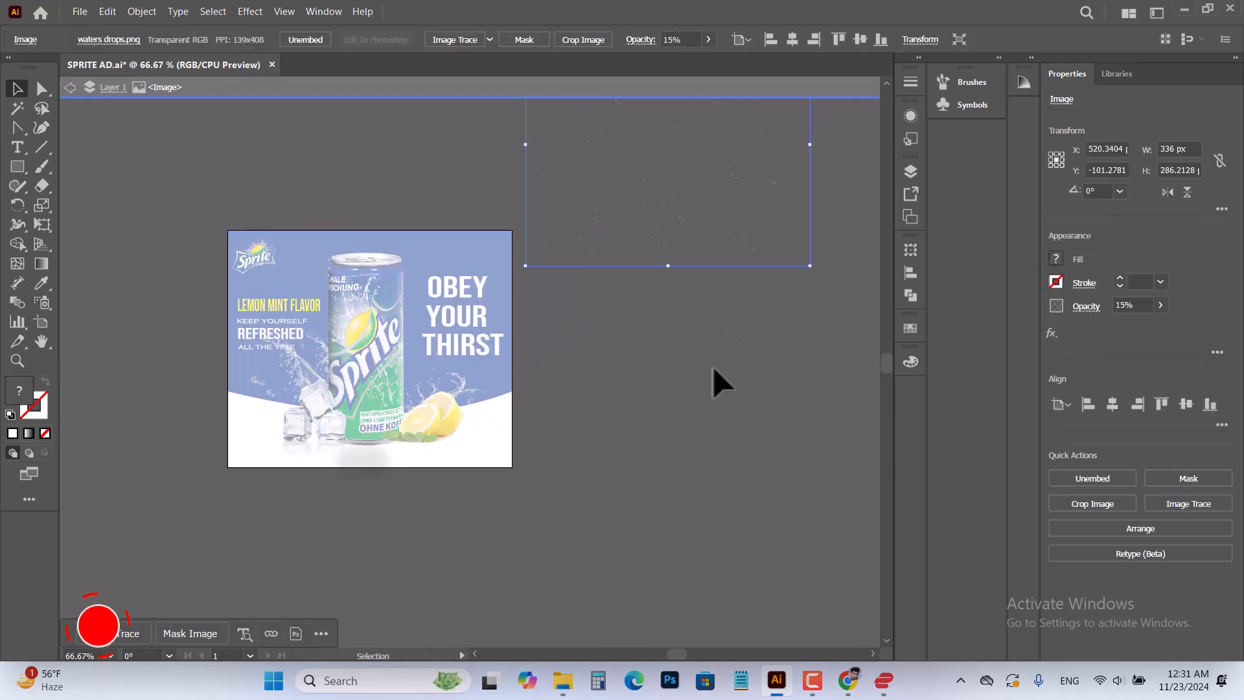
left_click(709, 399)
left_click(586, 84)
left_click_drag(649, 198, 556, 301)
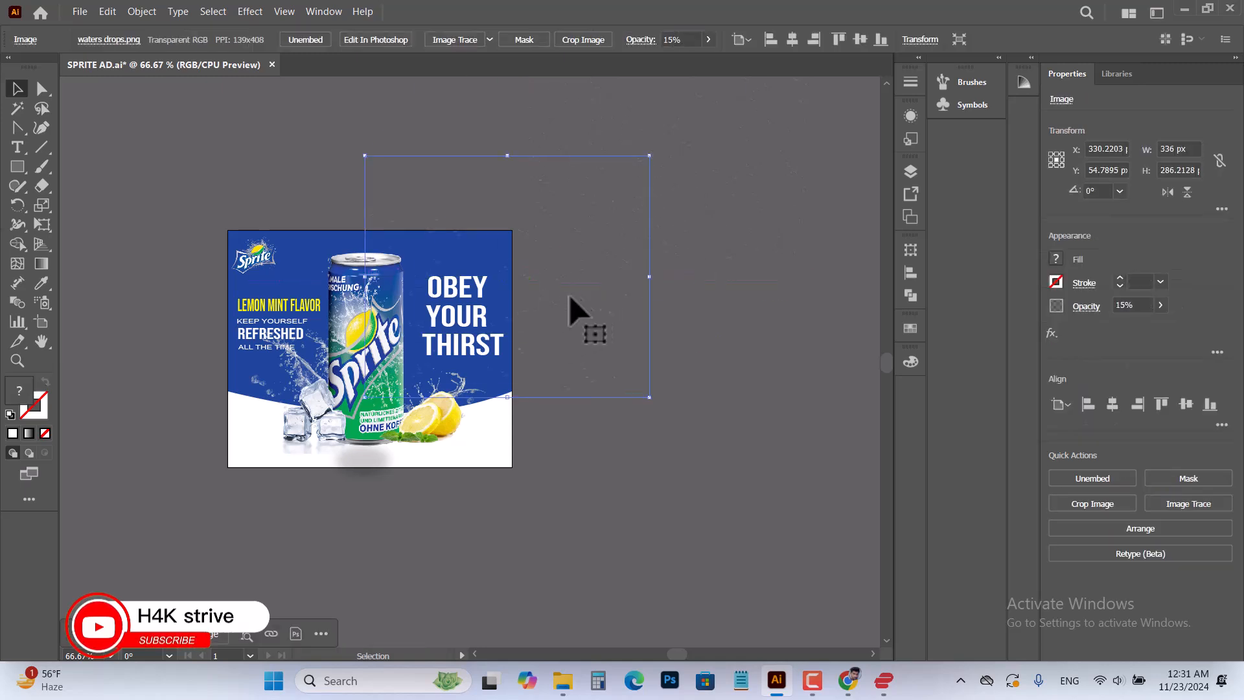
left_click_drag(535, 293, 483, 327)
left_click(693, 444)
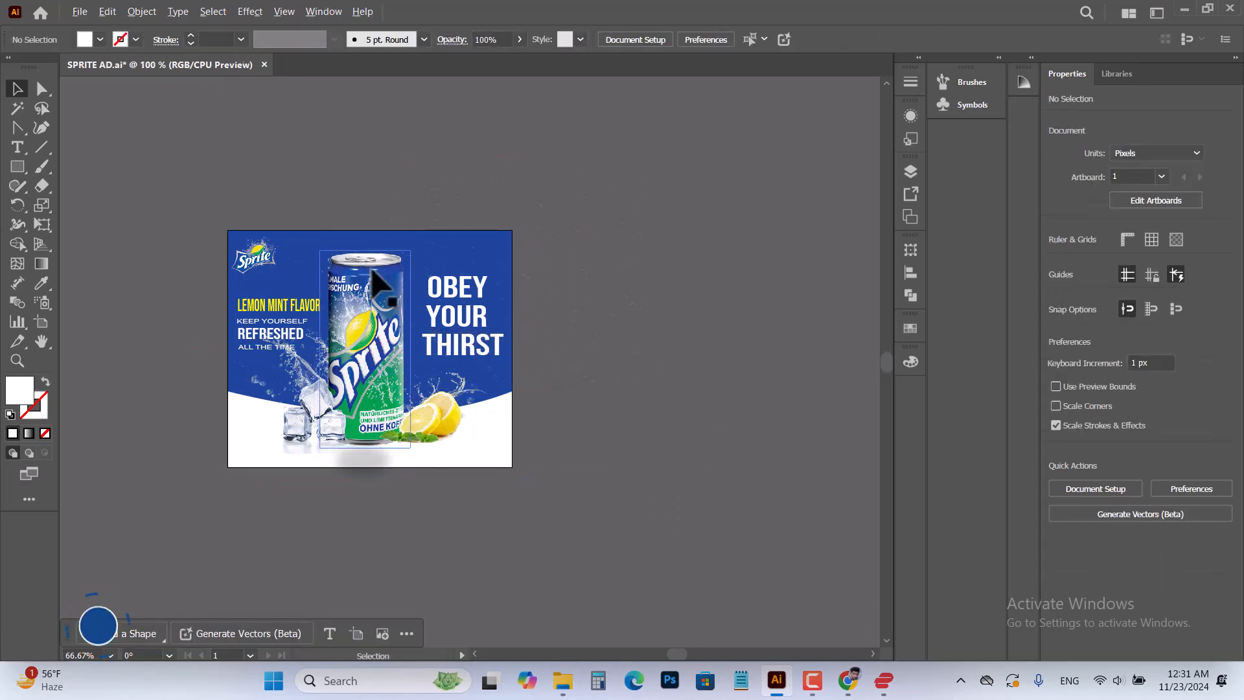
Examine the water drops overlay against the blue background, can and slogan at several magnifications
scroll(377, 268, "up", 3)
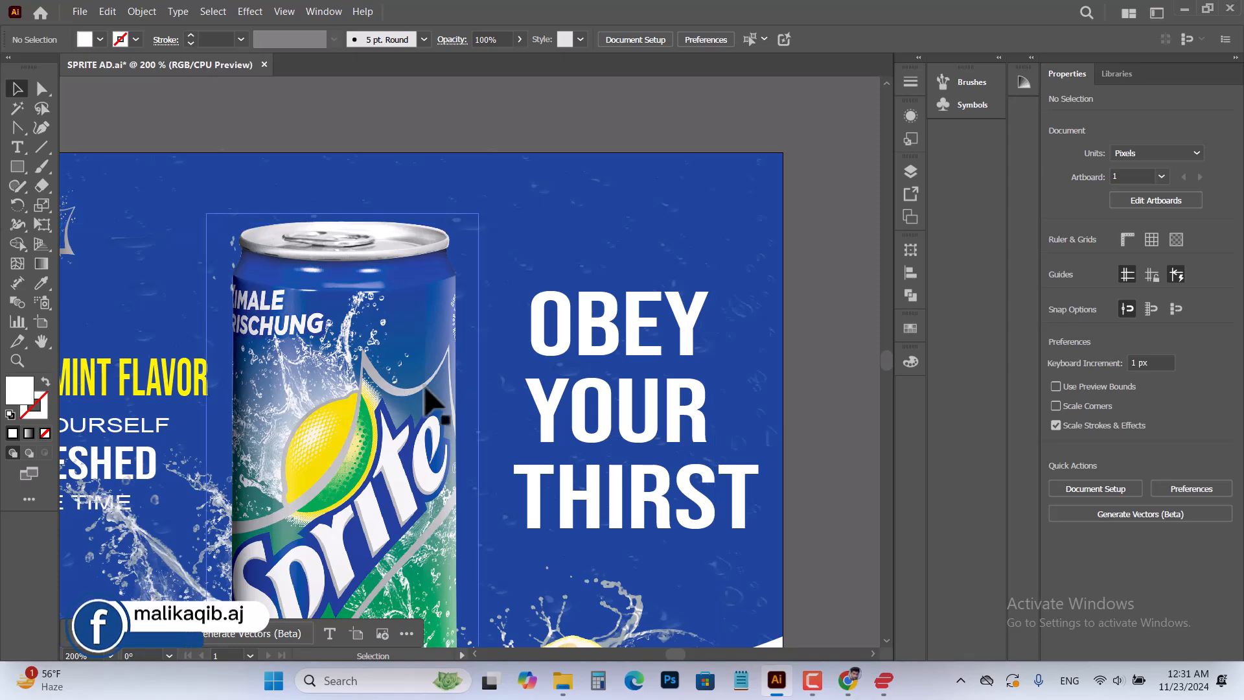
scroll(493, 363, "down", 1)
scroll(389, 454, "down", 1)
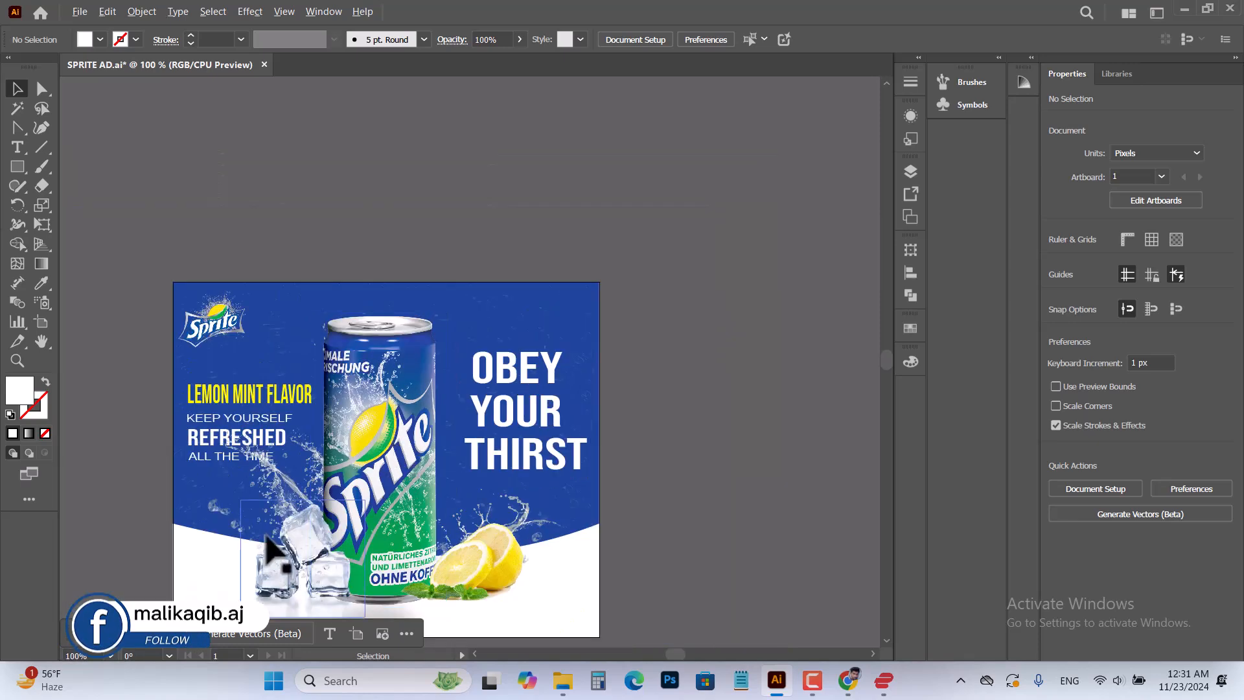
scroll(328, 515, "down", 1)
scroll(292, 586, "up", 3)
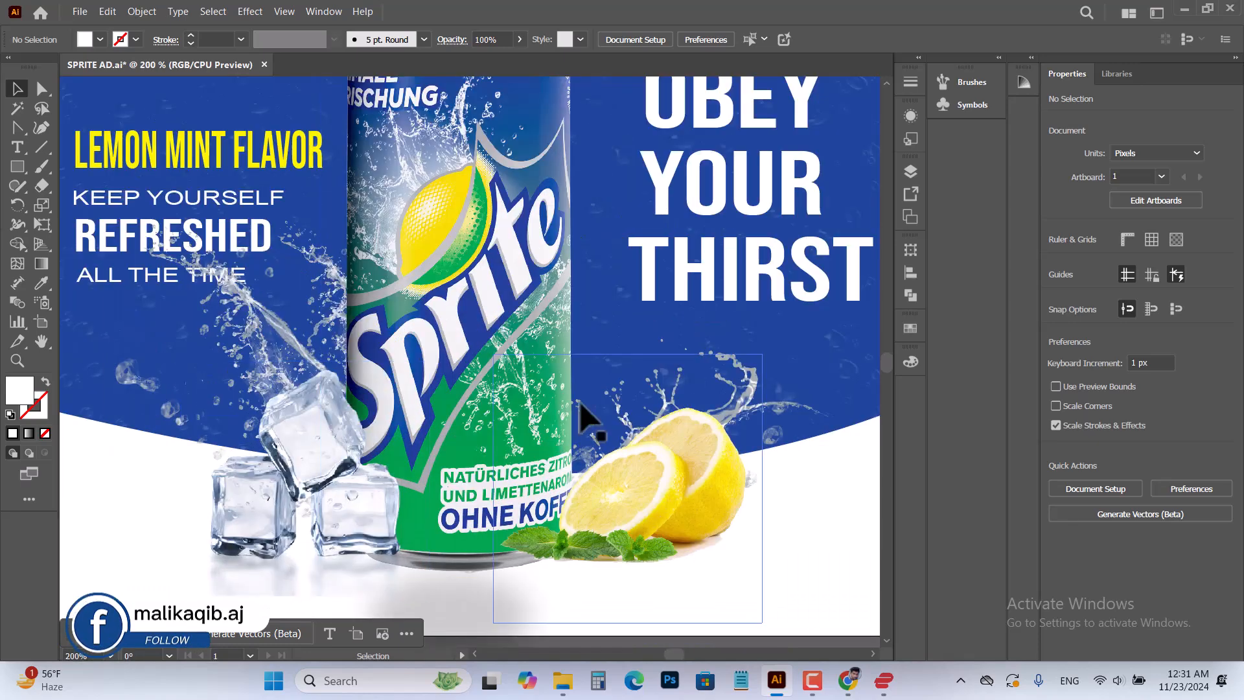
scroll(641, 188, "up", 2)
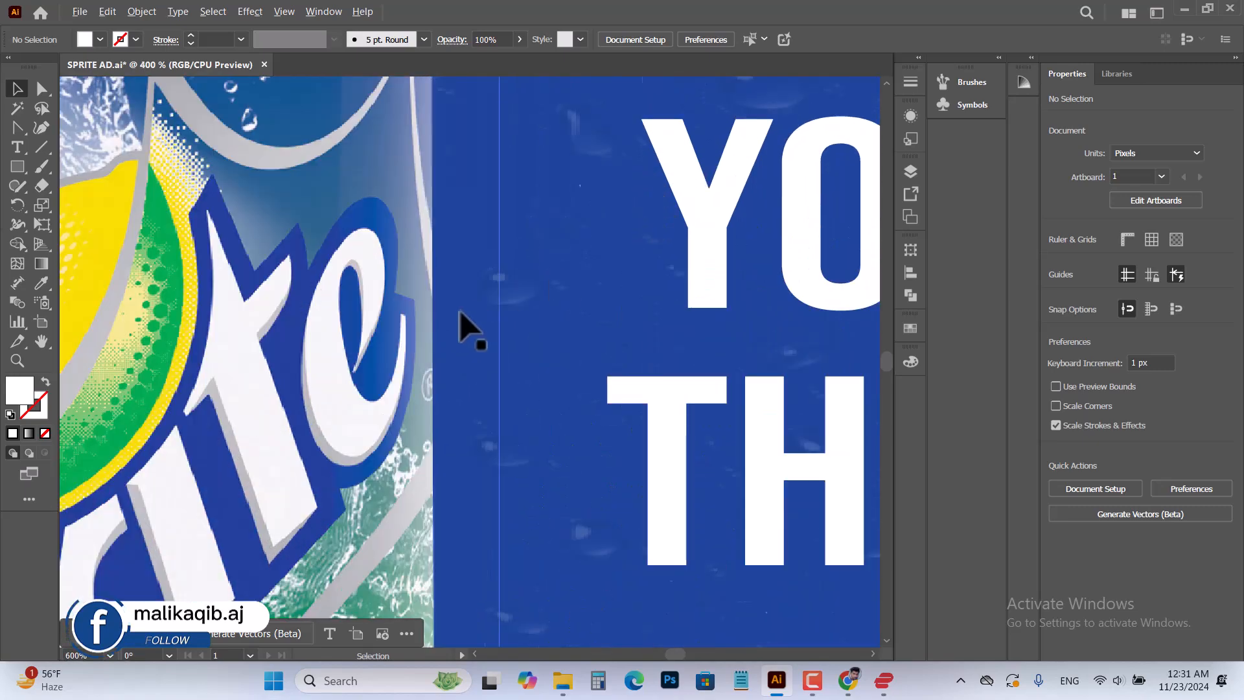
scroll(464, 327, "down", 1)
scroll(461, 312, "down", 3)
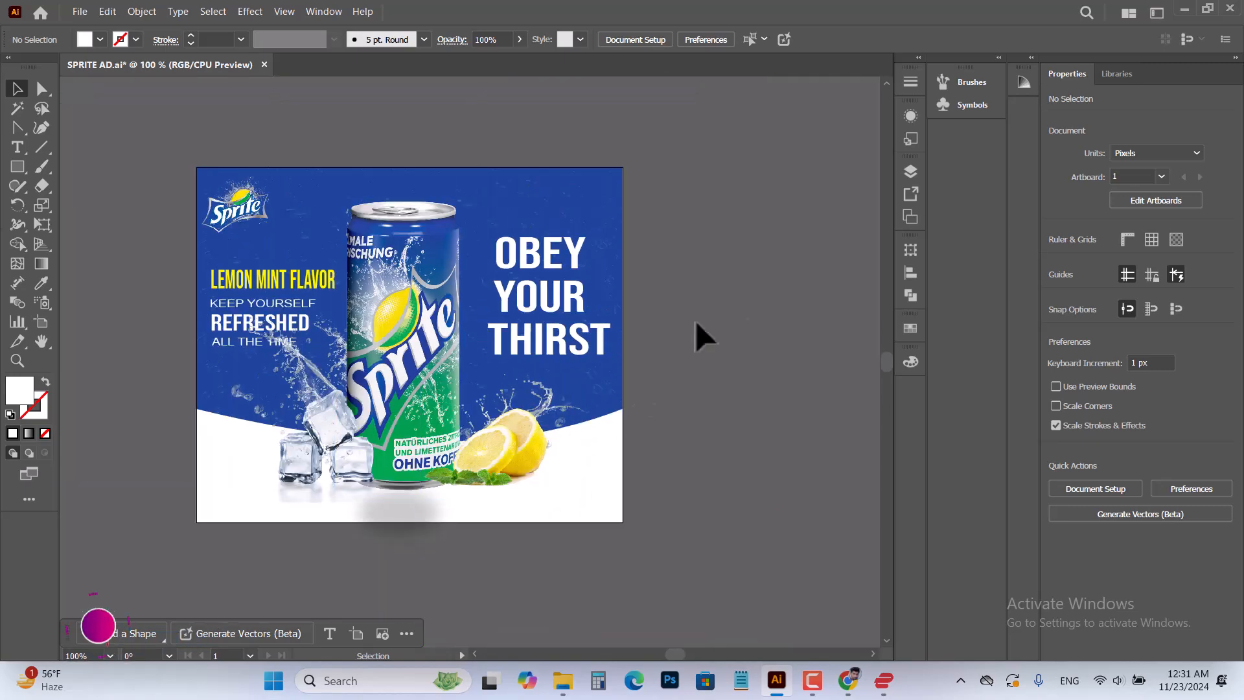
Remove the waters drops.png overlay from the advertisement
left_click(574, 195)
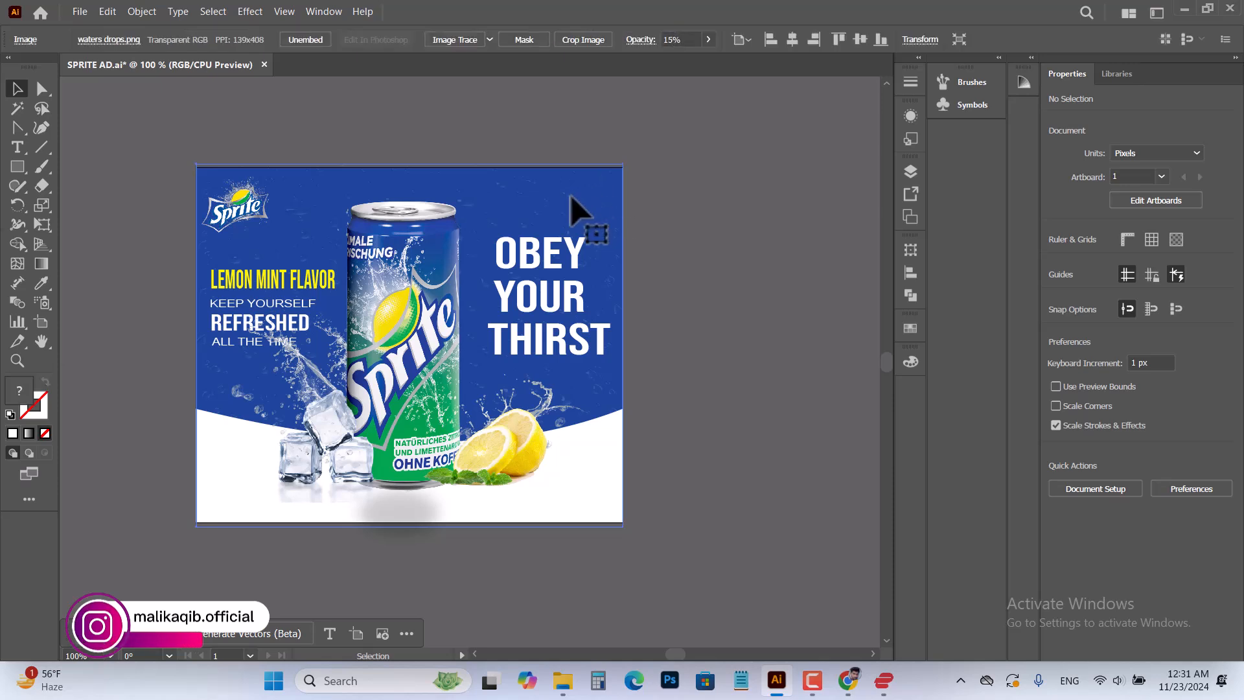
key("ctrl+shift+a")
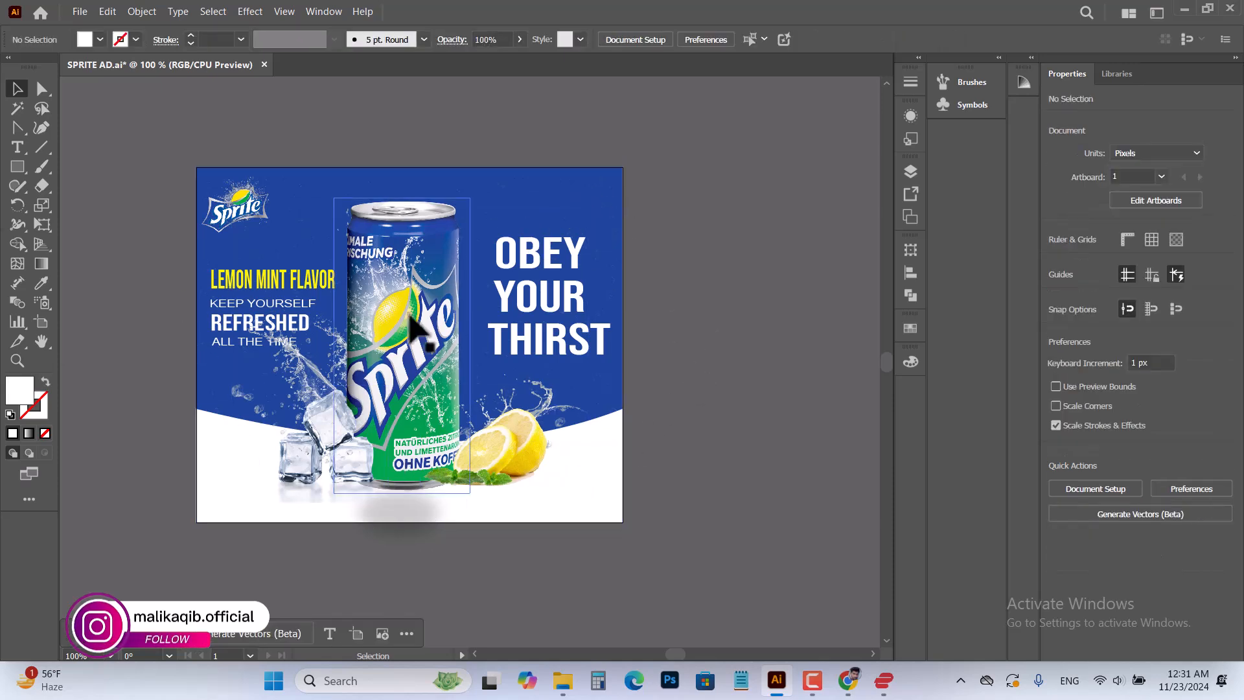
scroll(402, 486, "up", 2)
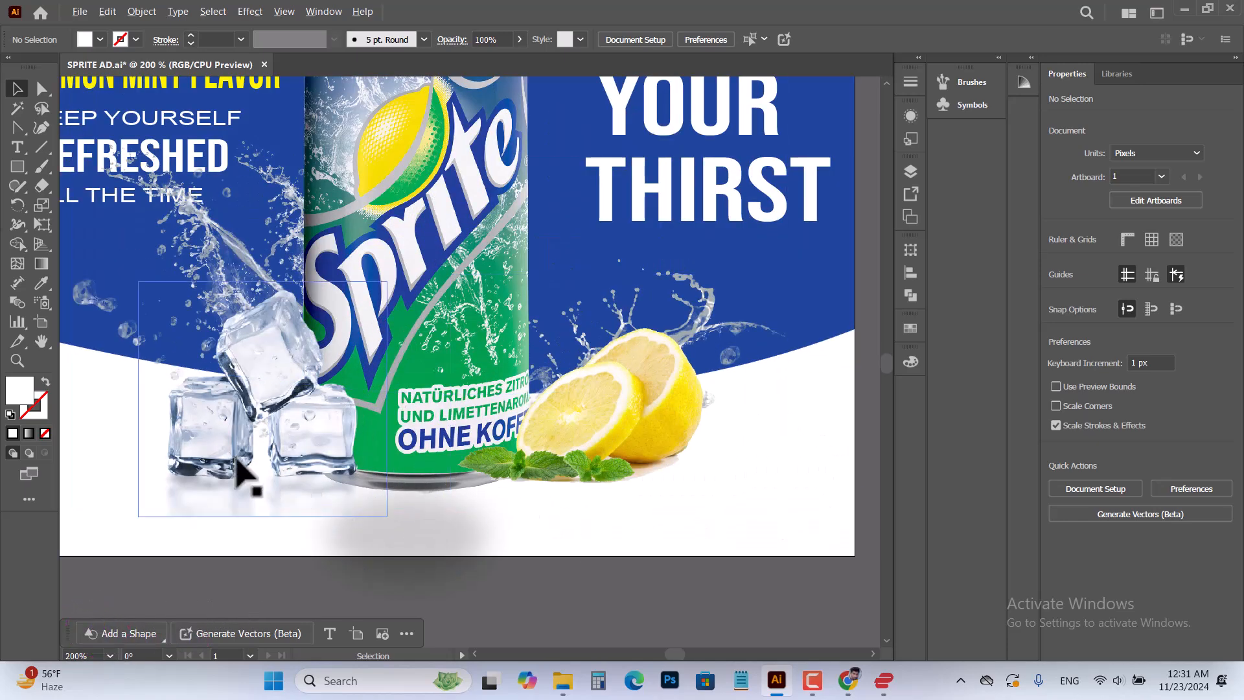
scroll(240, 463, "down", 1)
scroll(256, 476, "down", 1)
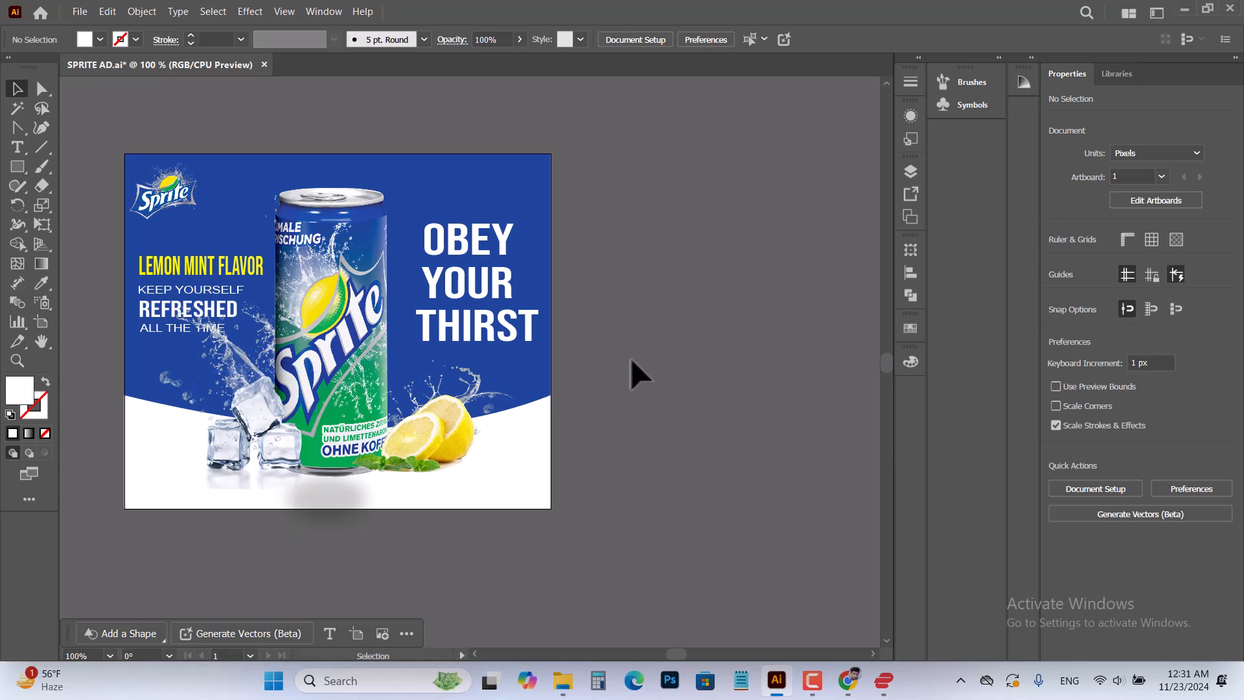
key("space")
left_click_drag(337, 353, 430, 355)
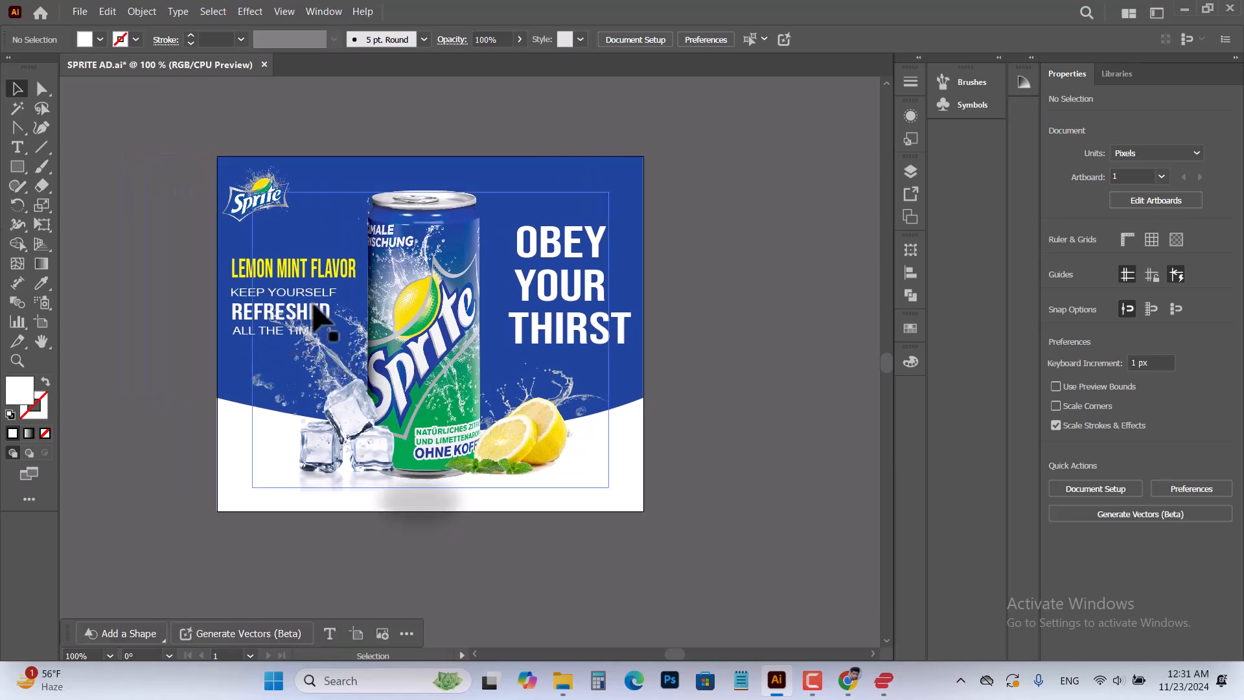
left_click(816, 697)
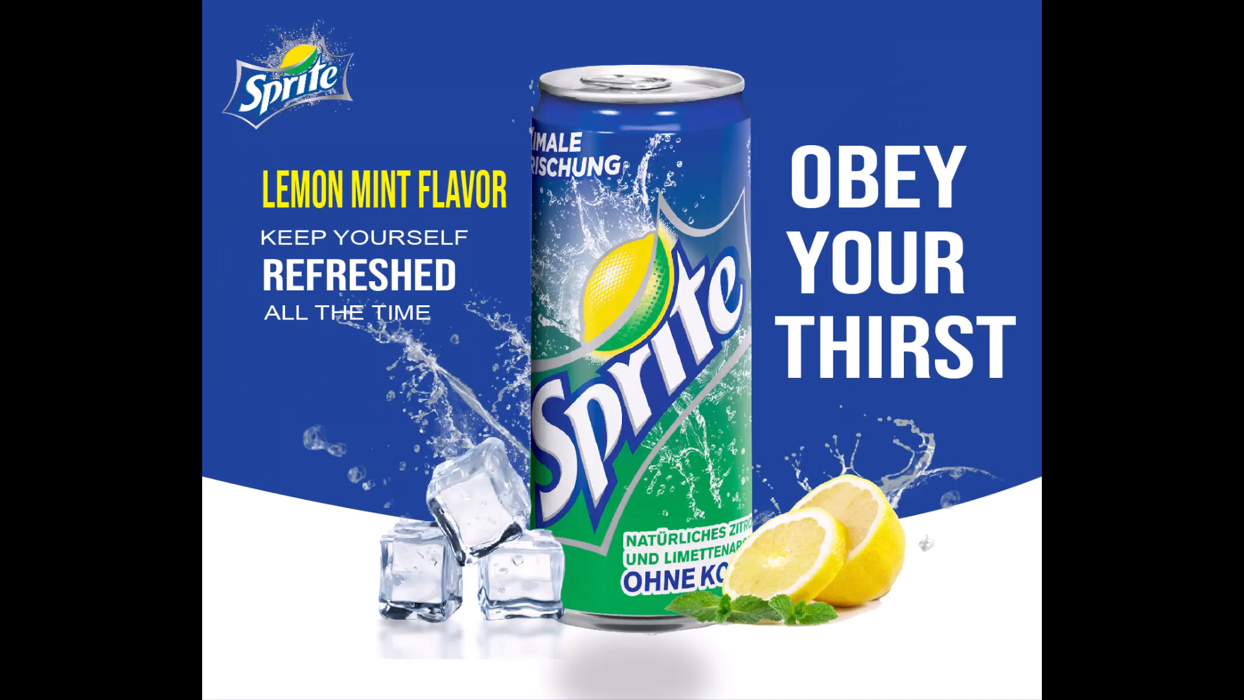